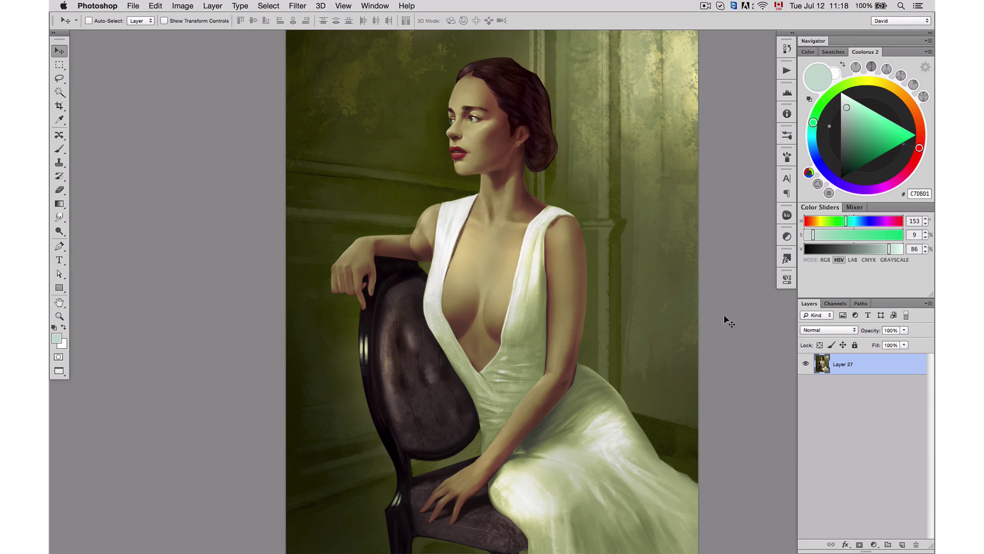
# - Check the painting's values in a greyscale preview and switch to the freehand Lasso tool
pyautogui.press('super+y')
pyautogui.press('super+y')
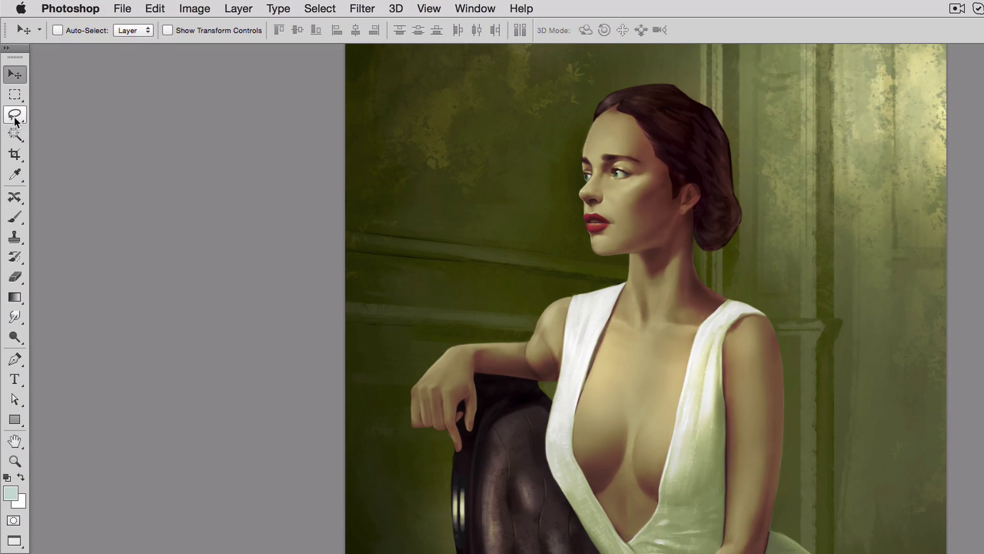
pyautogui.click(15, 115)
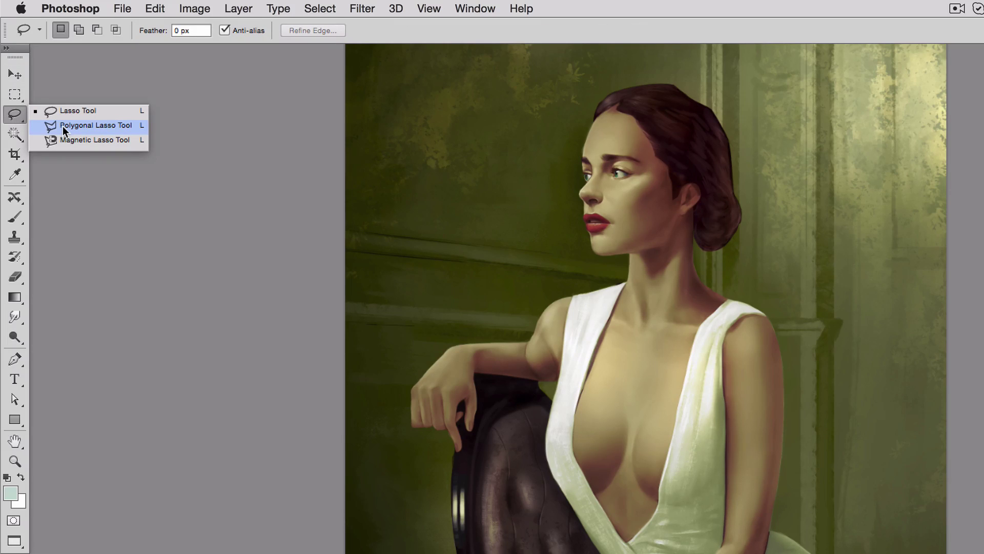
pyautogui.click(188, 121)
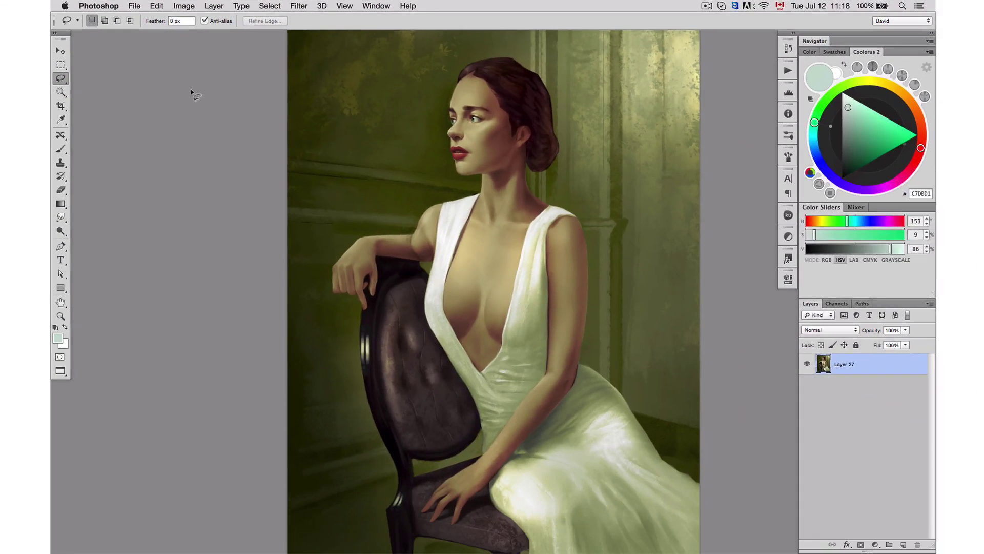
# - Load the saved Skin channel as a selection of the woman's skin
pyautogui.click(837, 304)
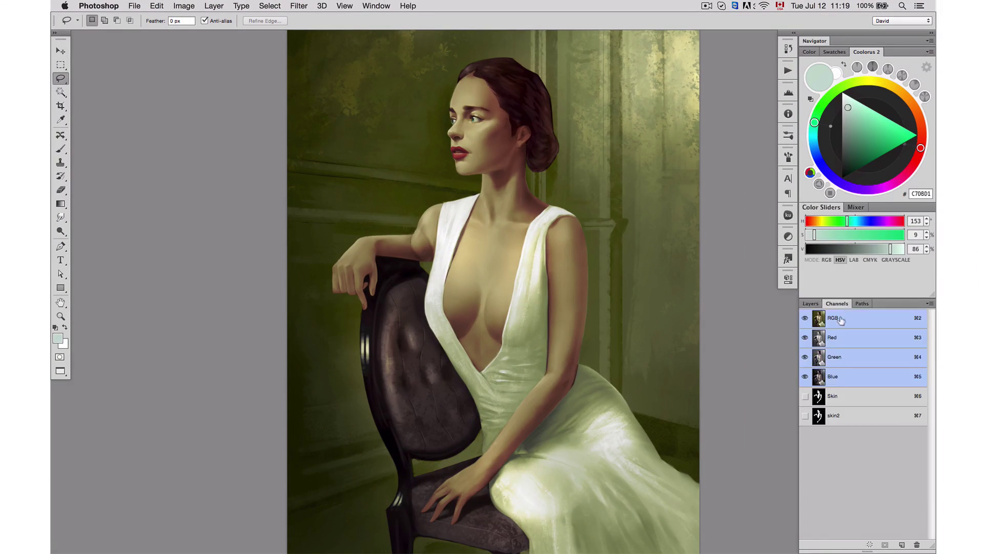
pyautogui.keyDown('super'); pyautogui.click(819, 397); pyautogui.keyUp('super')
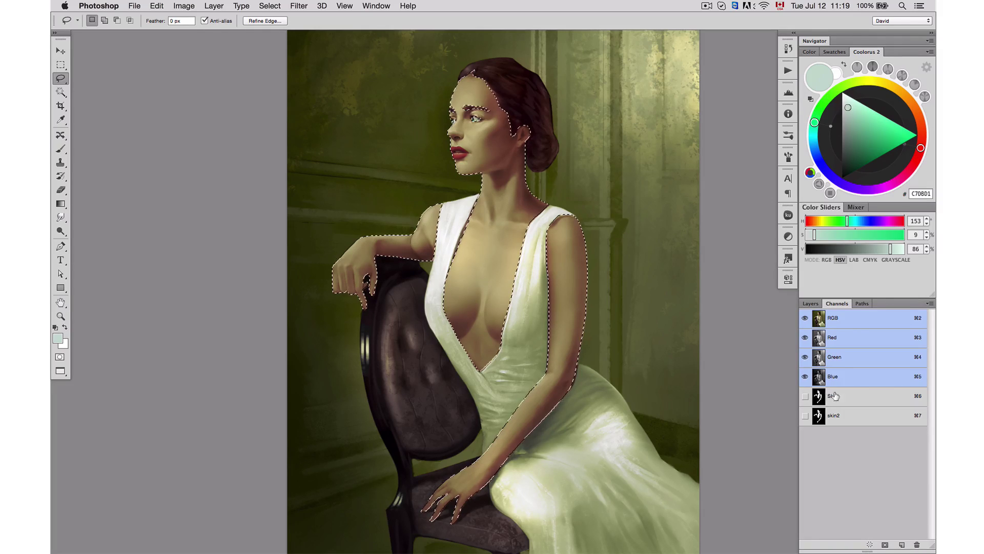
pyautogui.click(814, 305)
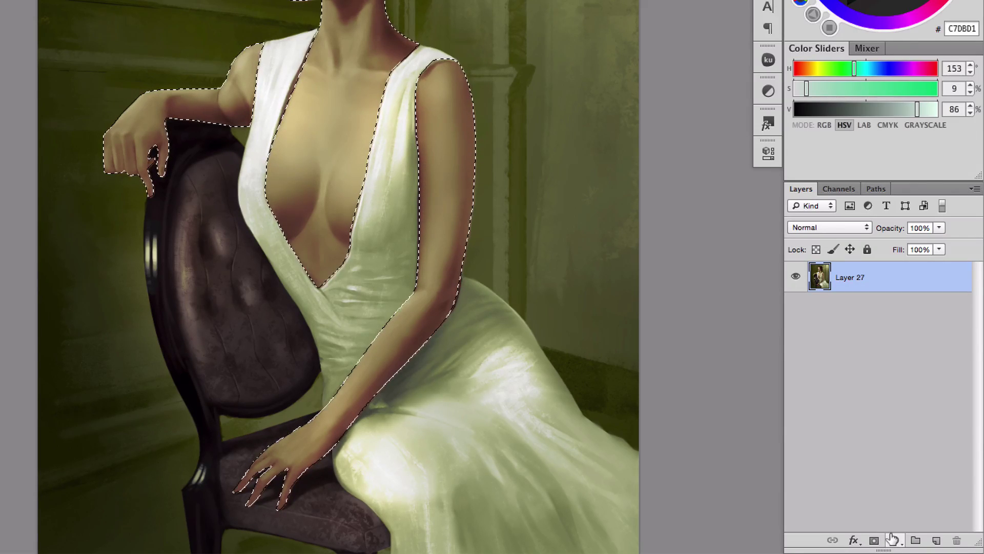
pyautogui.click(893, 540)
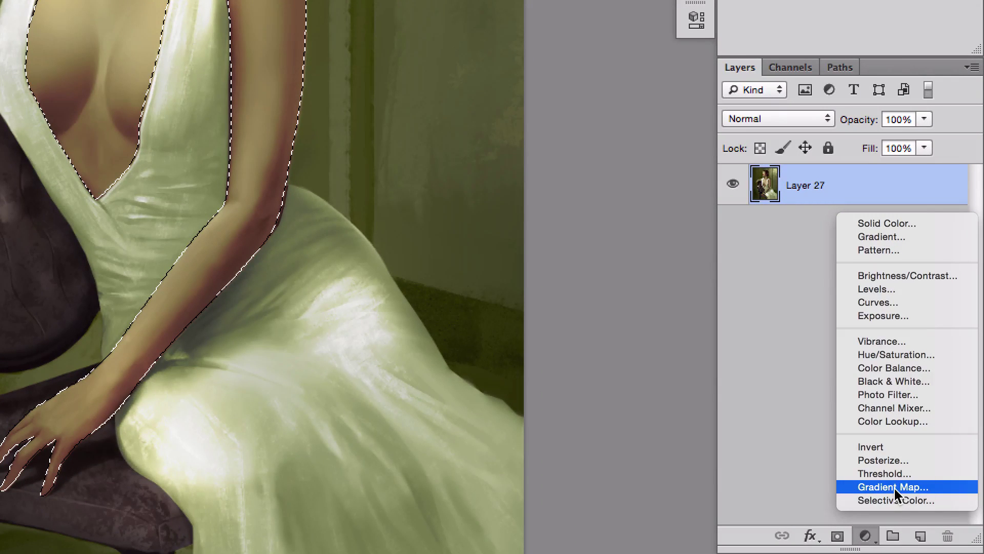
# - Add a skin-masked Gradient Map adjustment, view its mask alone, and collapse Properties
pyautogui.click(895, 487)
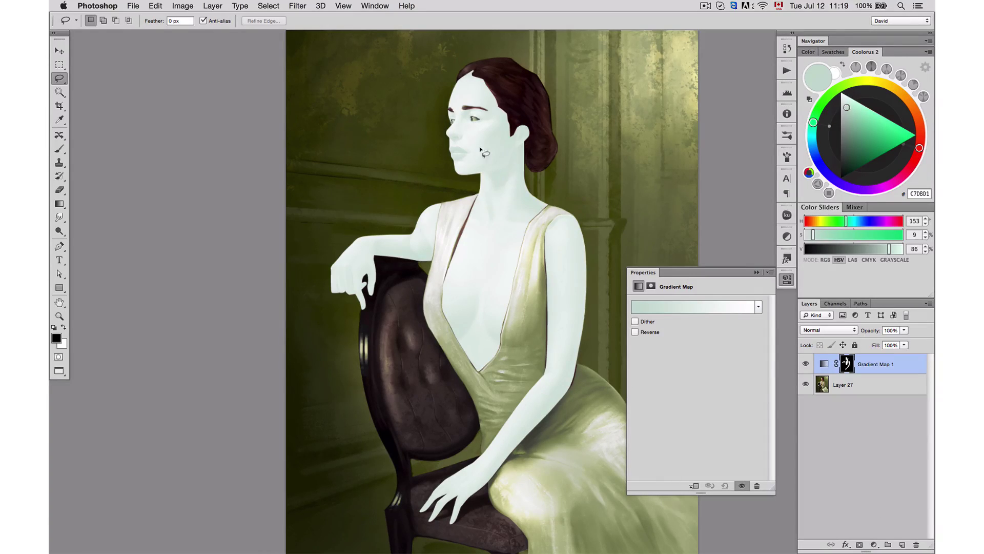
pyautogui.press('v')
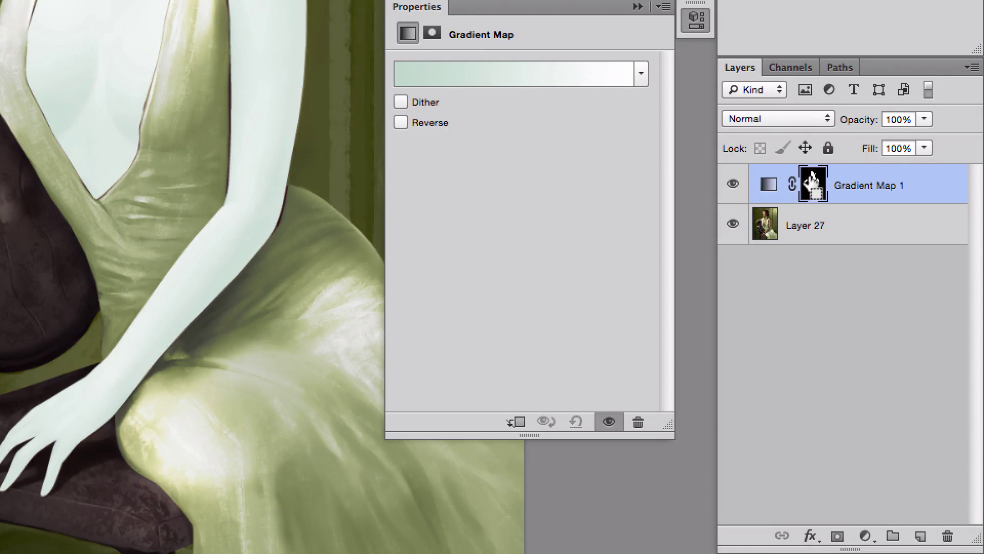
pyautogui.keyDown('alt'); pyautogui.click(812, 183); pyautogui.keyUp('alt')
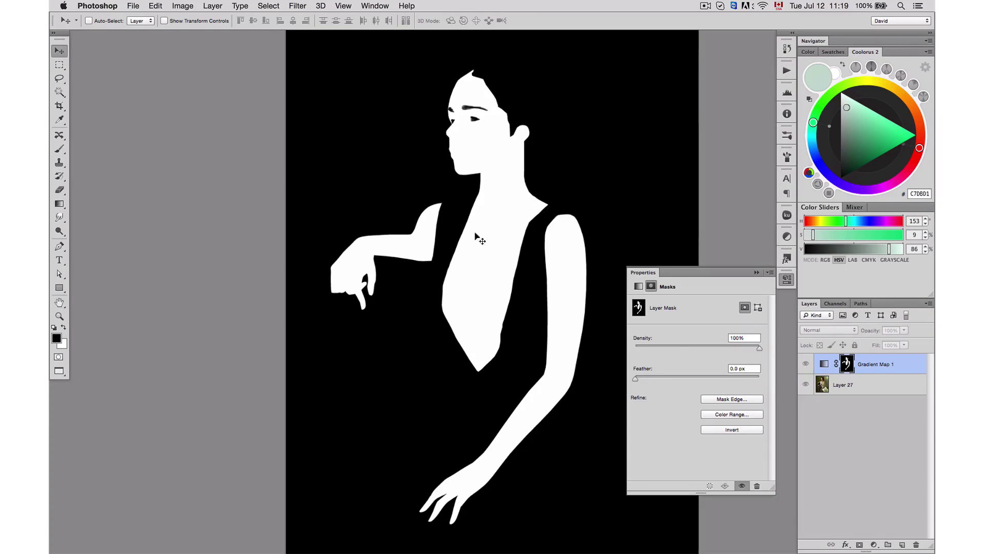
pyautogui.click(823, 364)
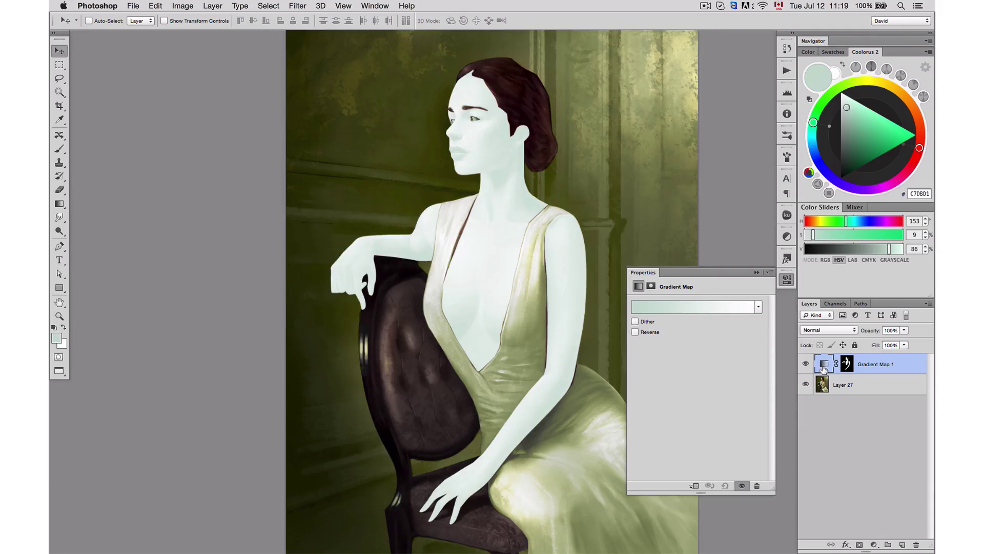
pyautogui.click(757, 273)
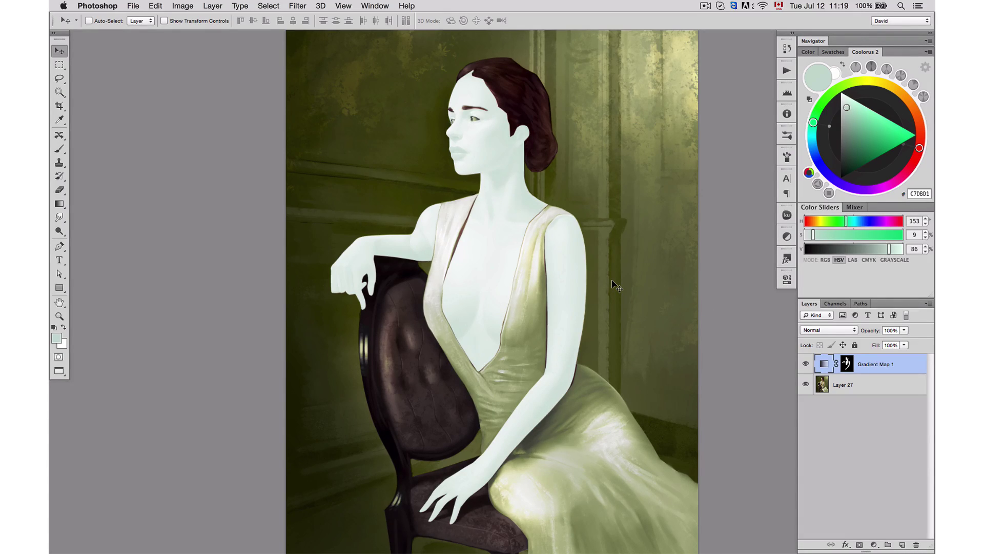
# - Toggle full-screen view off, then reopen the Gradient Map 1 settings
pyautogui.press('f')
pyautogui.press('f')
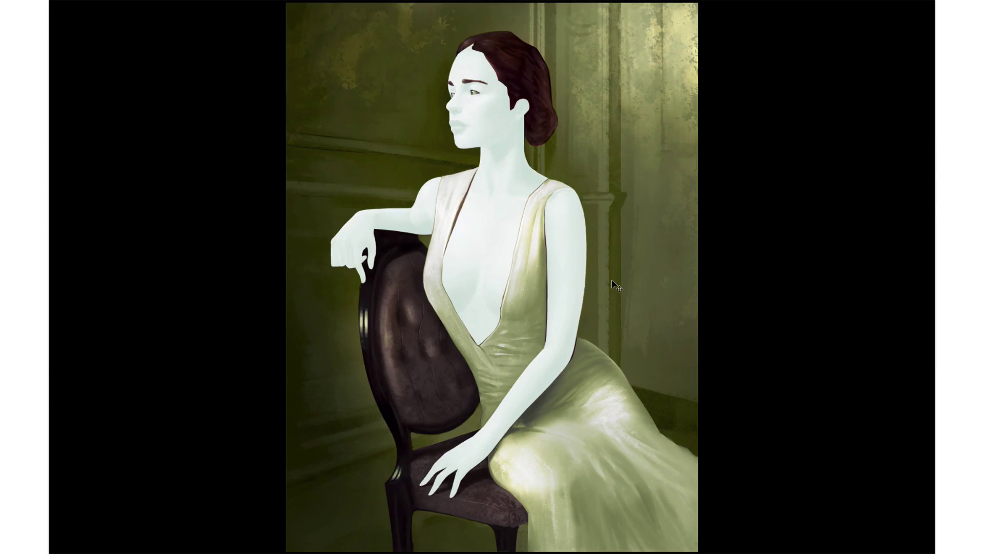
pyautogui.press('f')
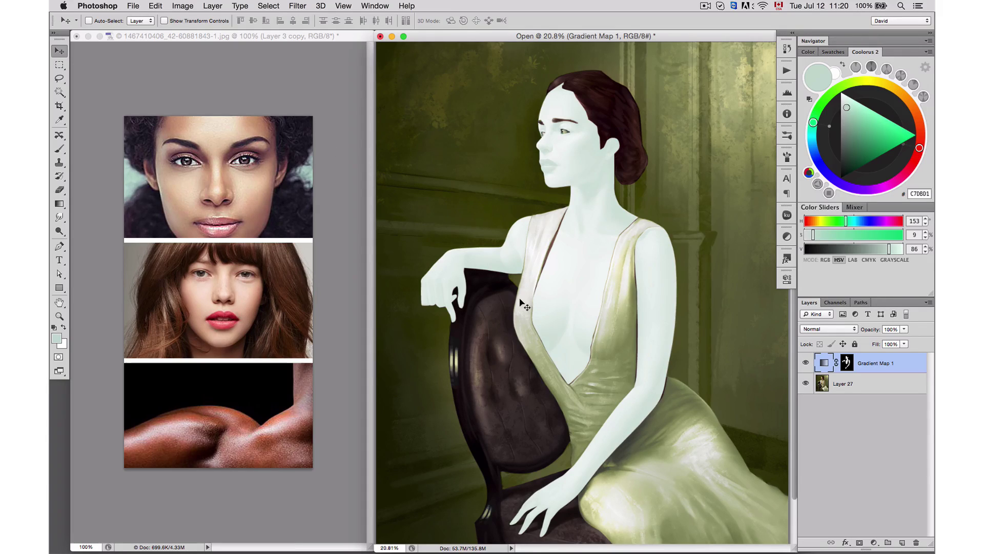
pyautogui.doubleClick(822, 362)
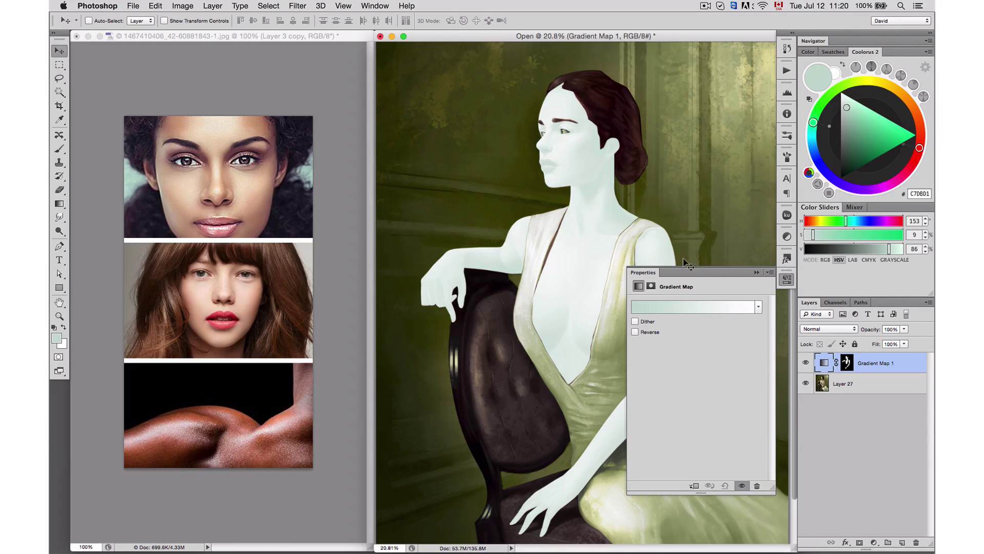
# - Try the Red-Green, Violet-Orange and other gradient presets, settling on Black, White
pyautogui.click(696, 307)
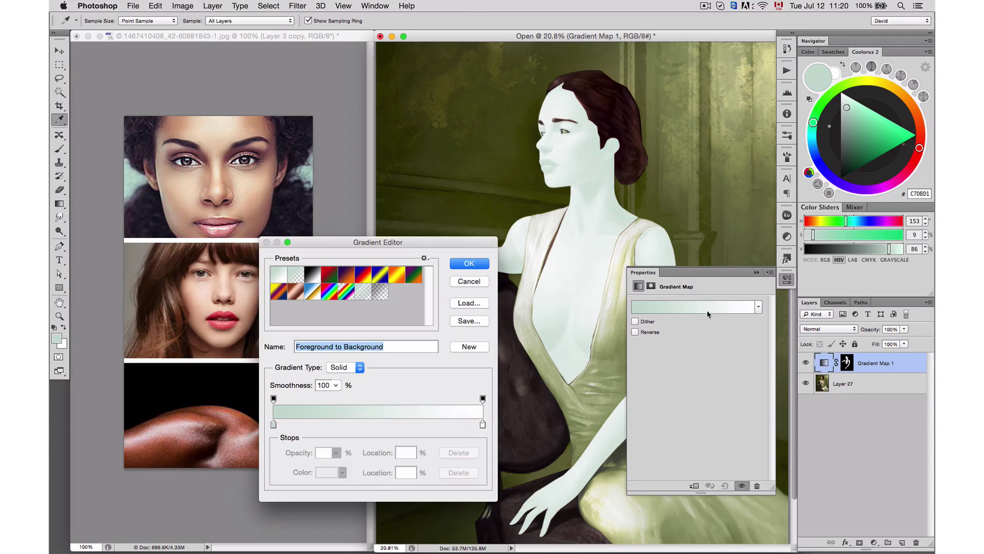
pyautogui.click(756, 273)
pyautogui.moveTo(482, 239); pyautogui.dragTo(897, 188)
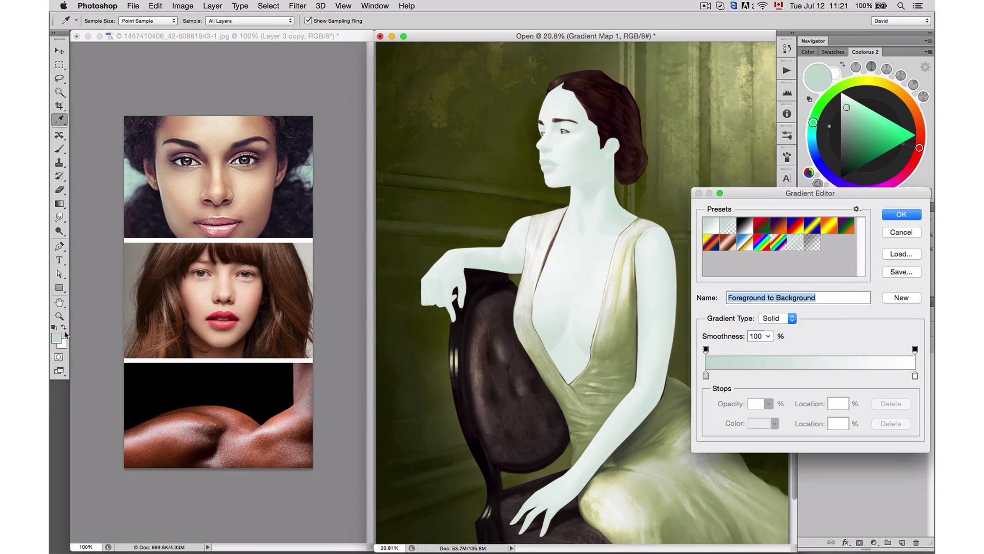
pyautogui.click(745, 224)
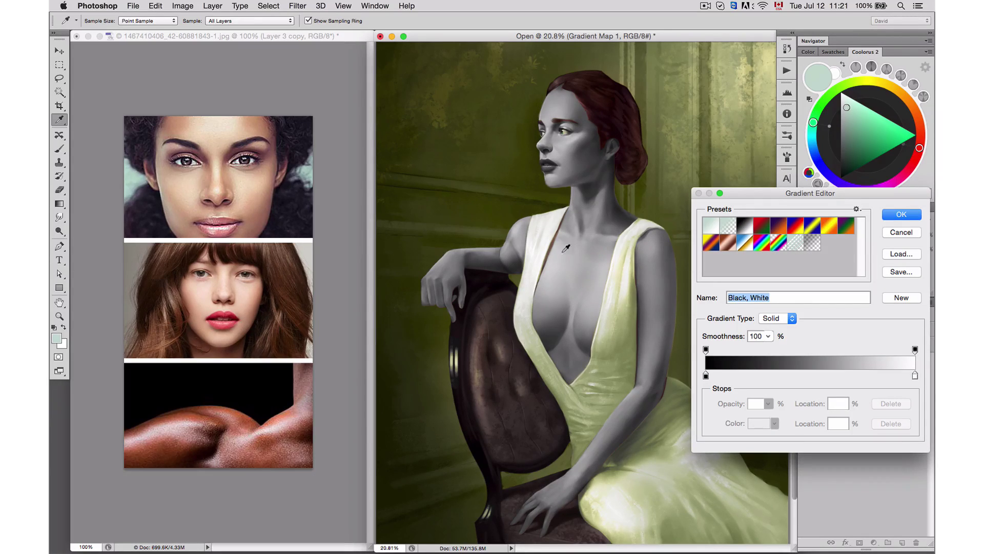
pyautogui.click(762, 225)
pyautogui.click(779, 226)
pyautogui.click(794, 226)
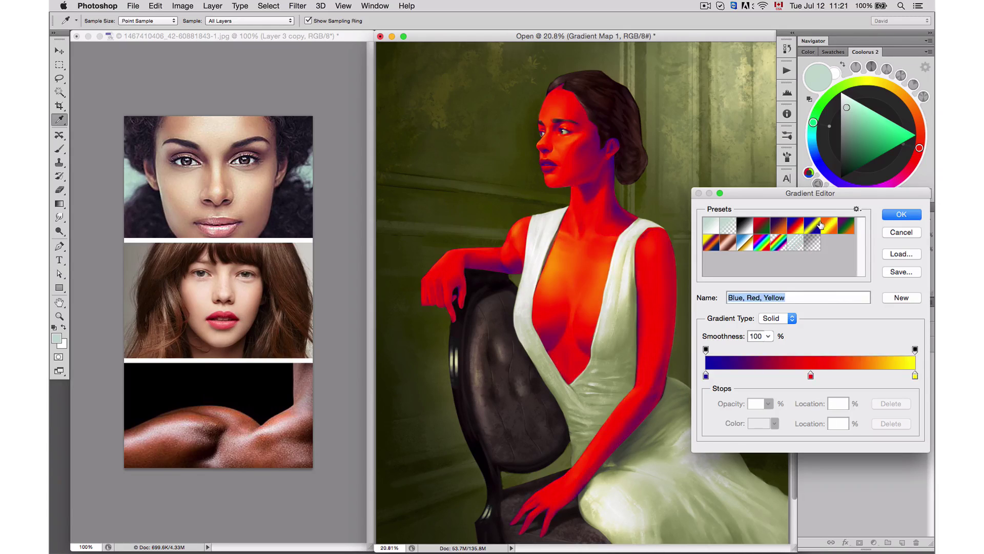
pyautogui.click(818, 226)
pyautogui.click(827, 226)
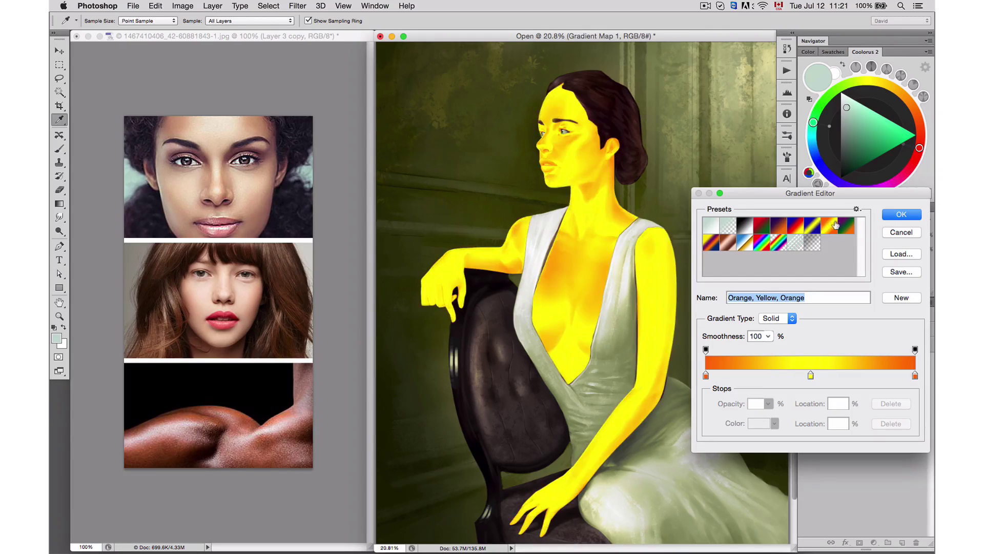
pyautogui.click(742, 224)
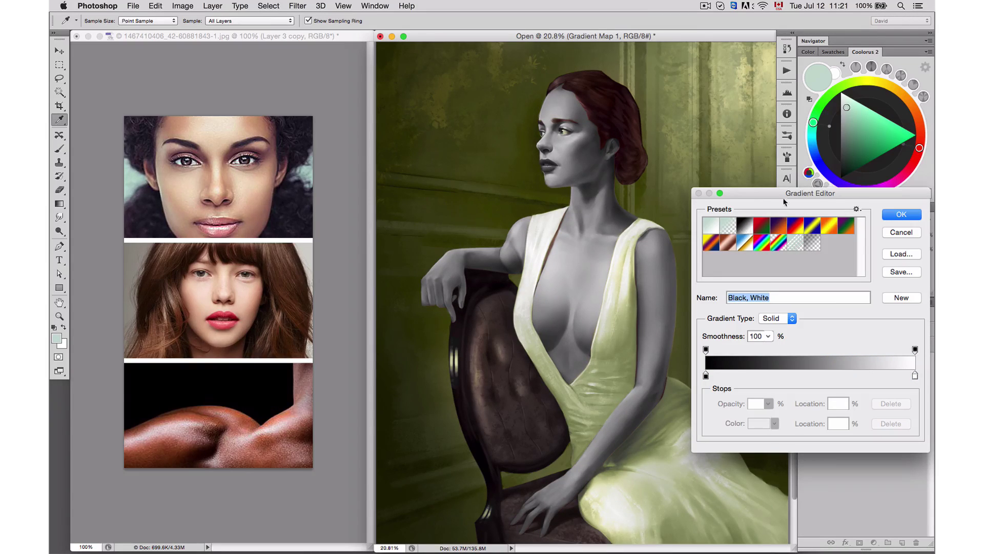
pyautogui.moveTo(761, 194); pyautogui.dragTo(475, 174)
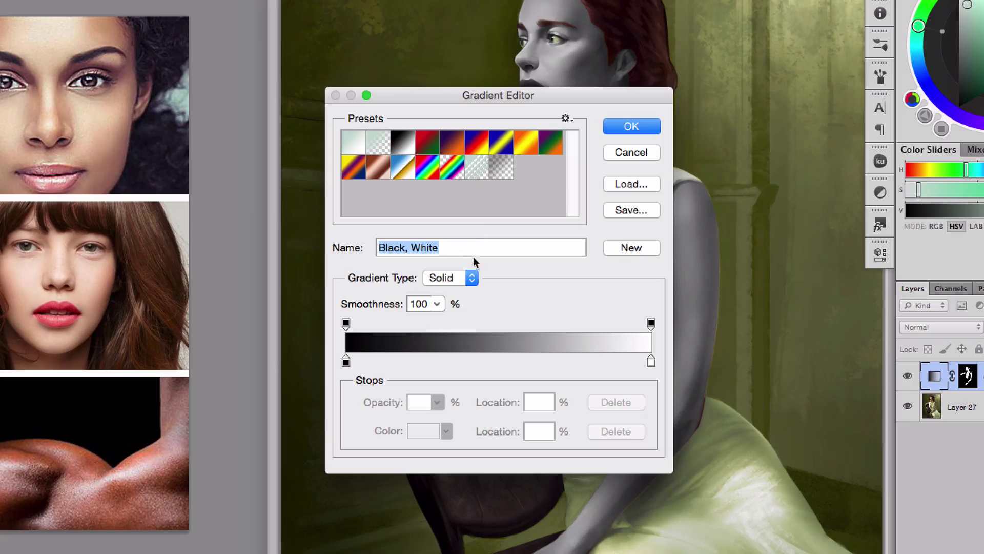
# - Experiment with the gradient stops, moving the black stop to 22% and back to 0%
pyautogui.click(385, 332)
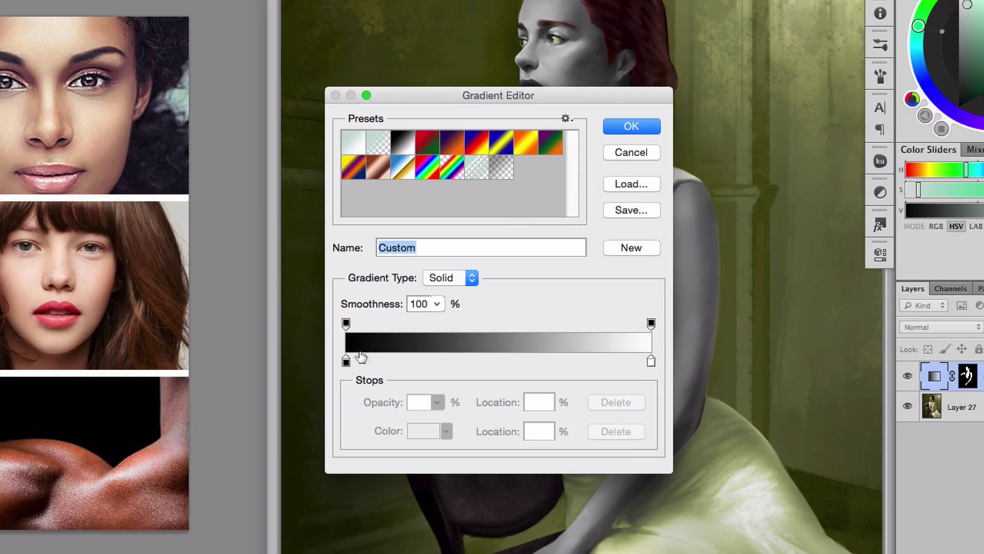
pyautogui.click(650, 323)
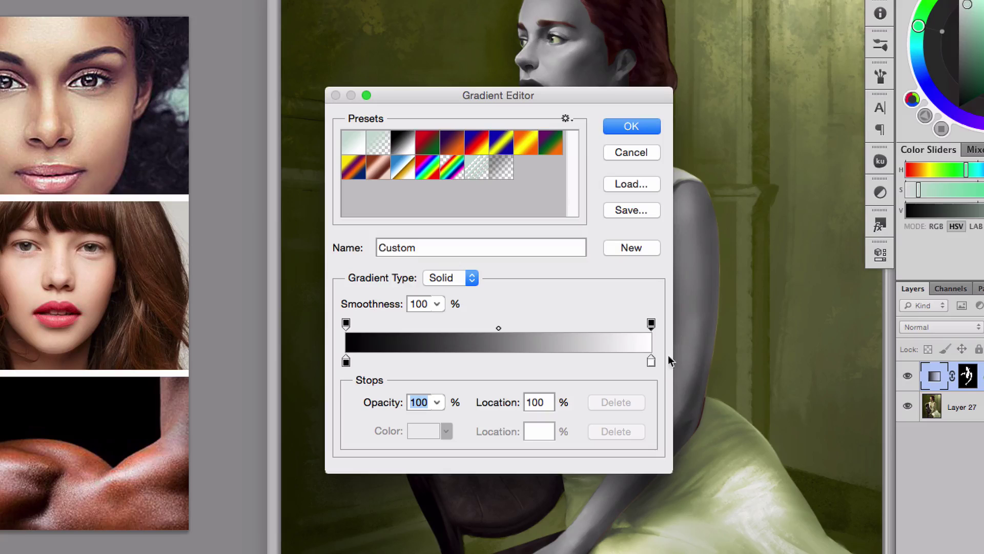
pyautogui.moveTo(651, 324); pyautogui.dragTo(664, 356)
pyautogui.moveTo(347, 362); pyautogui.dragTo(413, 363)
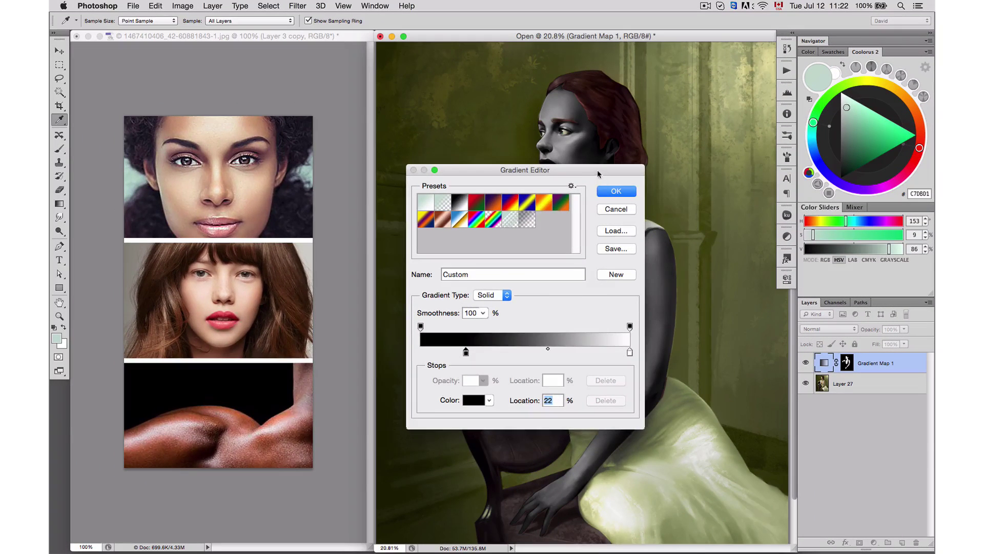
pyautogui.moveTo(598, 174); pyautogui.dragTo(421, 197)
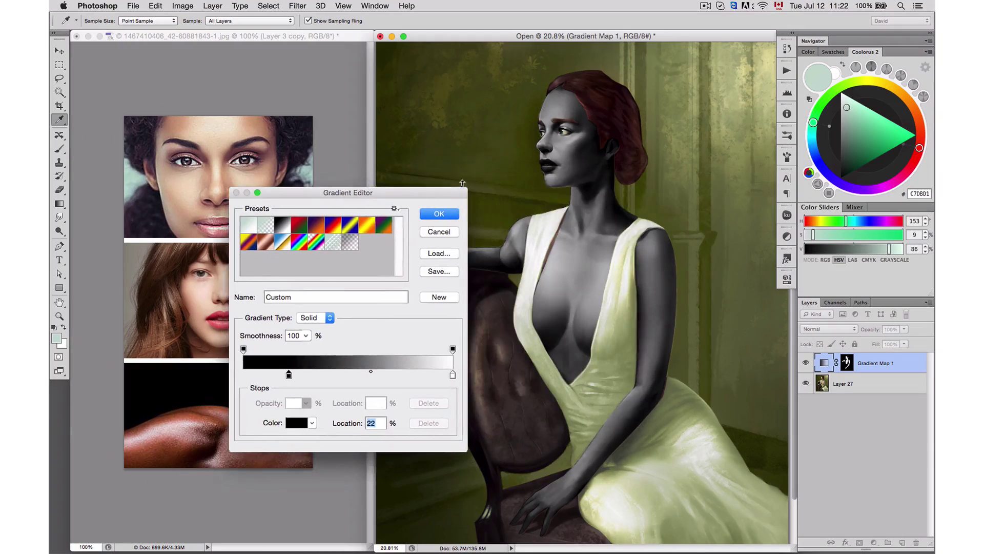
pyautogui.moveTo(290, 376); pyautogui.dragTo(243, 377)
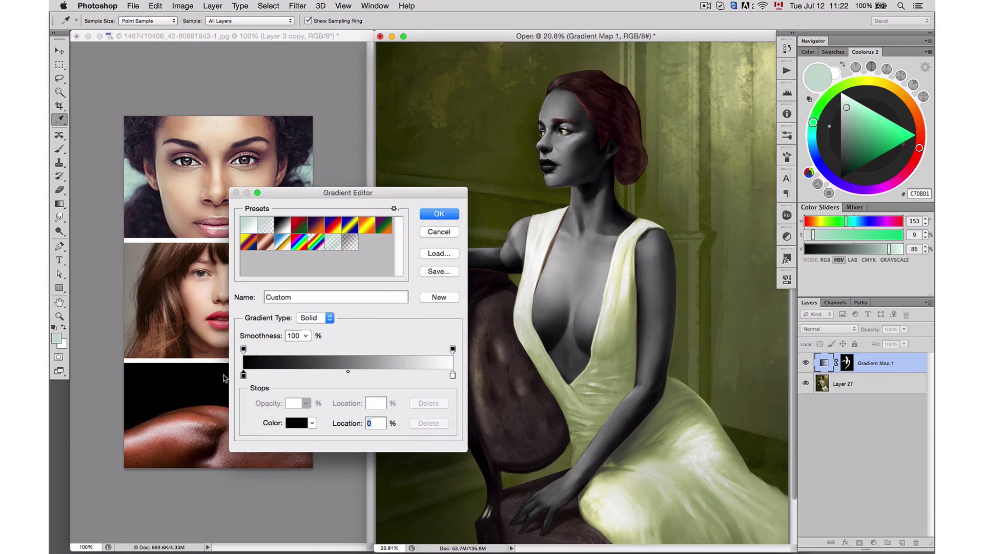
pyautogui.moveTo(401, 191)
pyautogui.mouseDown()
pyautogui.moveTo(643, 219)
pyautogui.moveTo(658, 209)
pyautogui.mouseUp()
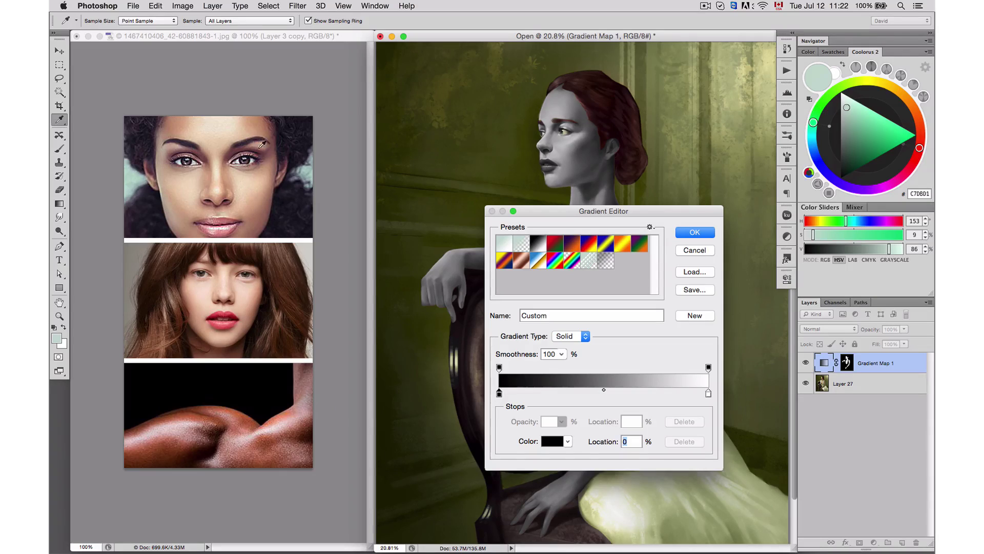
# - Sample dark brown from the reference eyebrow for the left stop and add a stop at 49%
pyautogui.moveTo(260, 149); pyautogui.dragTo(255, 149)
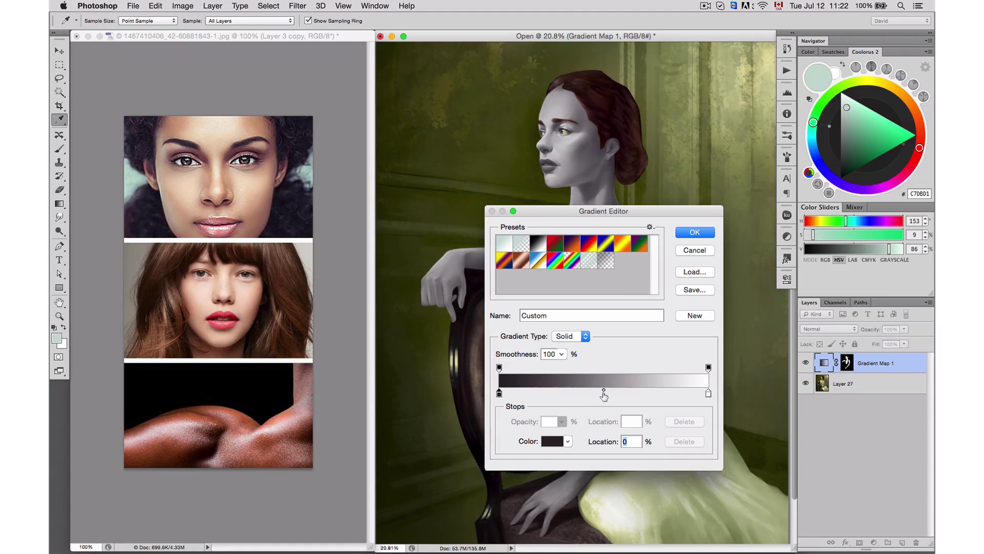
pyautogui.click(601, 393)
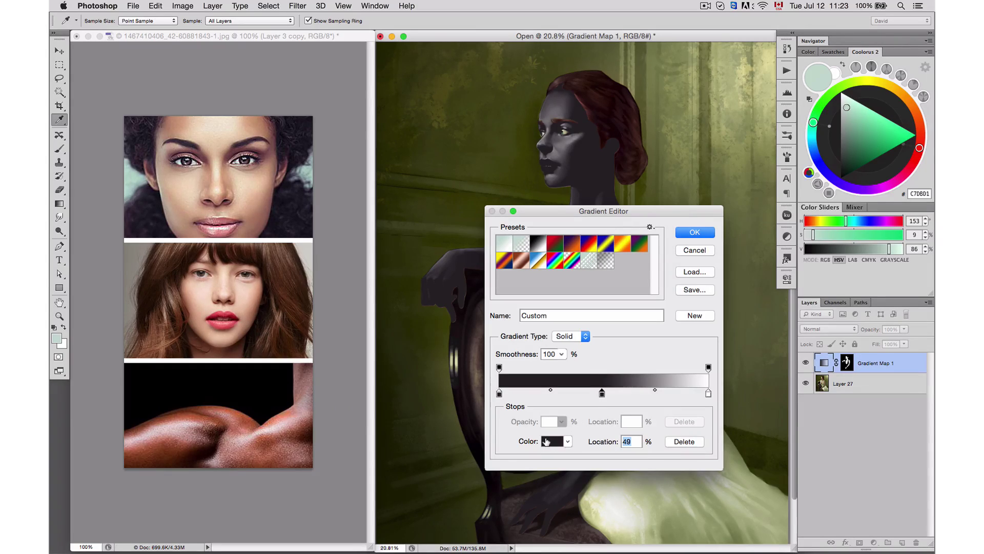
pyautogui.click(545, 442)
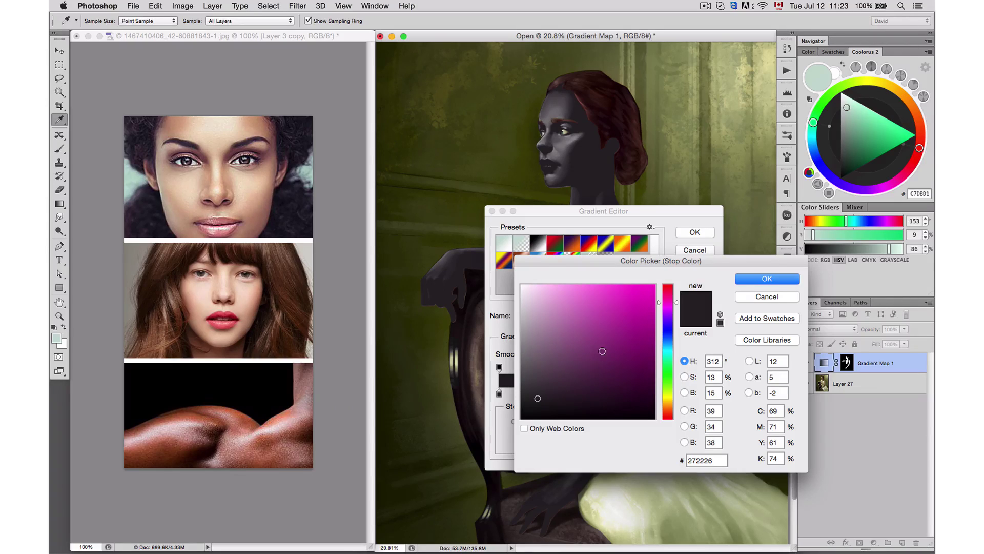
# - Set the 49% stop to a brown sampled from the top reference face
pyautogui.click(259, 206)
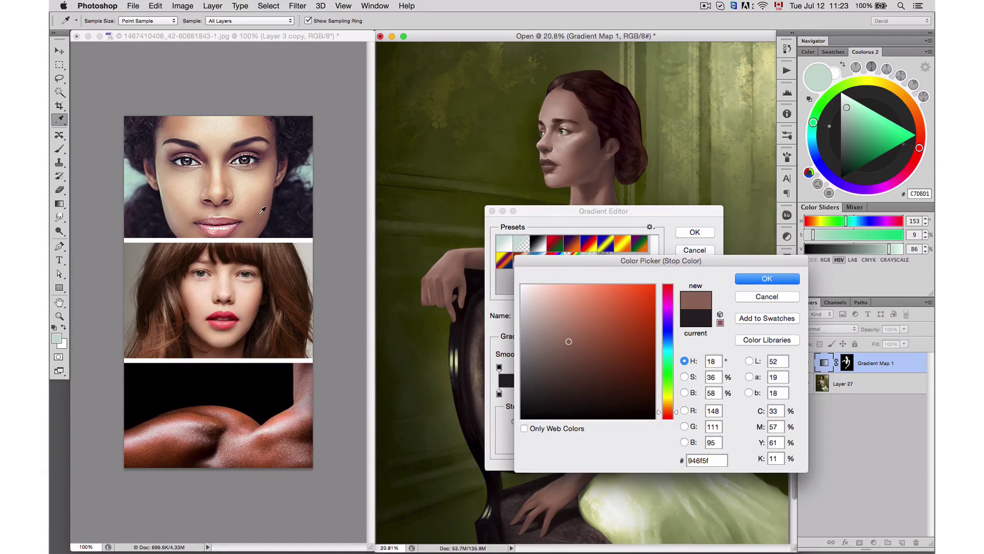
pyautogui.moveTo(263, 206); pyautogui.dragTo(261, 225)
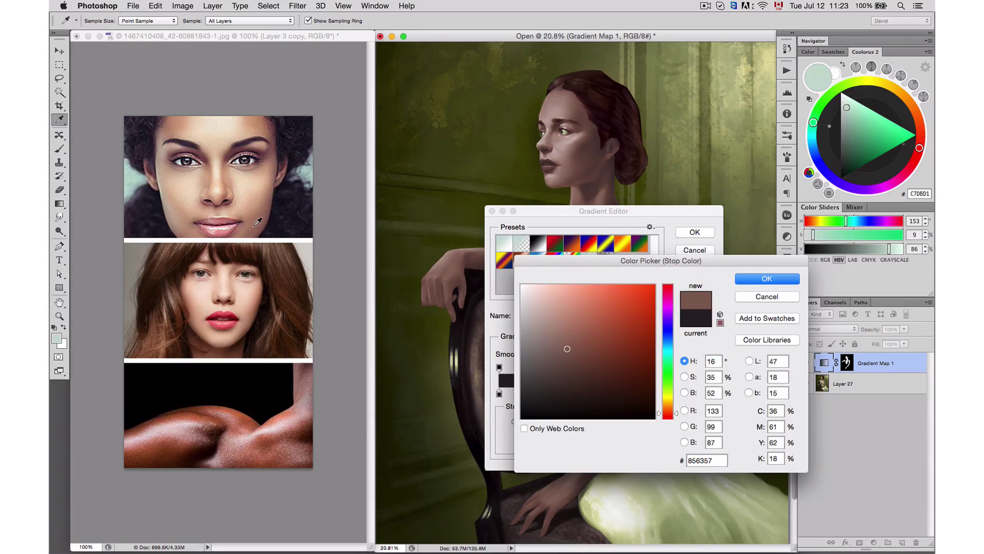
pyautogui.click(757, 285)
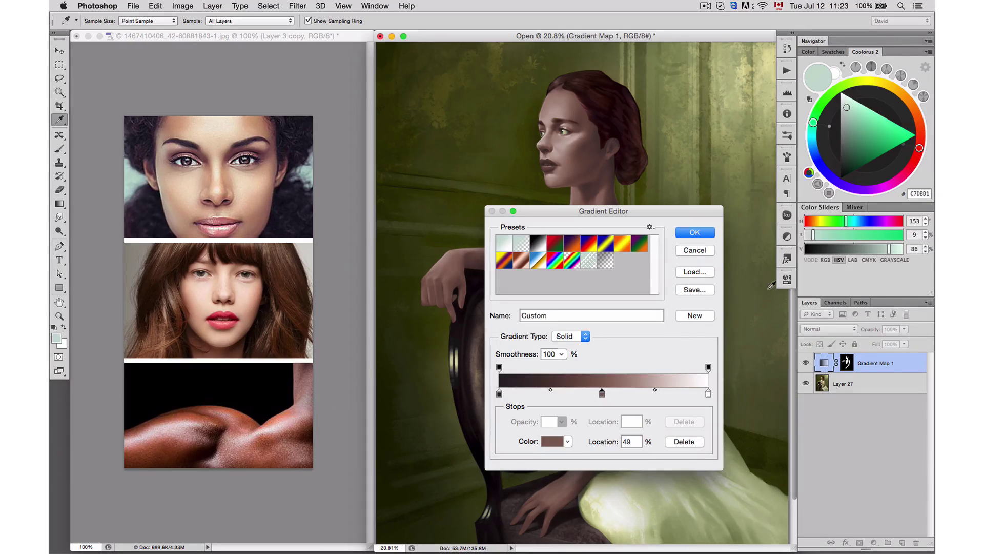
# - Set the gradient's 100% end stop to a light tan sampled from the reference face
pyautogui.click(708, 394)
pyautogui.click(214, 171)
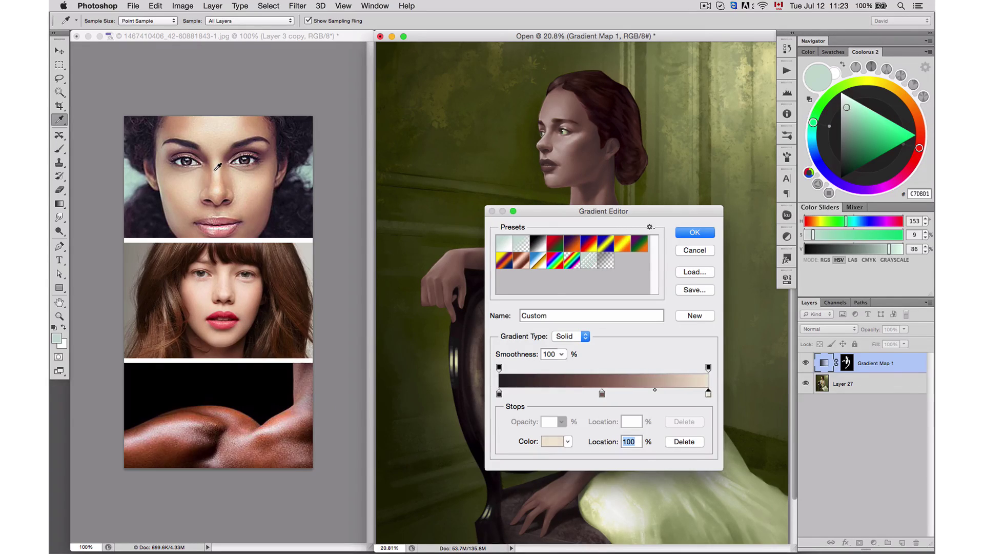
pyautogui.click(216, 168)
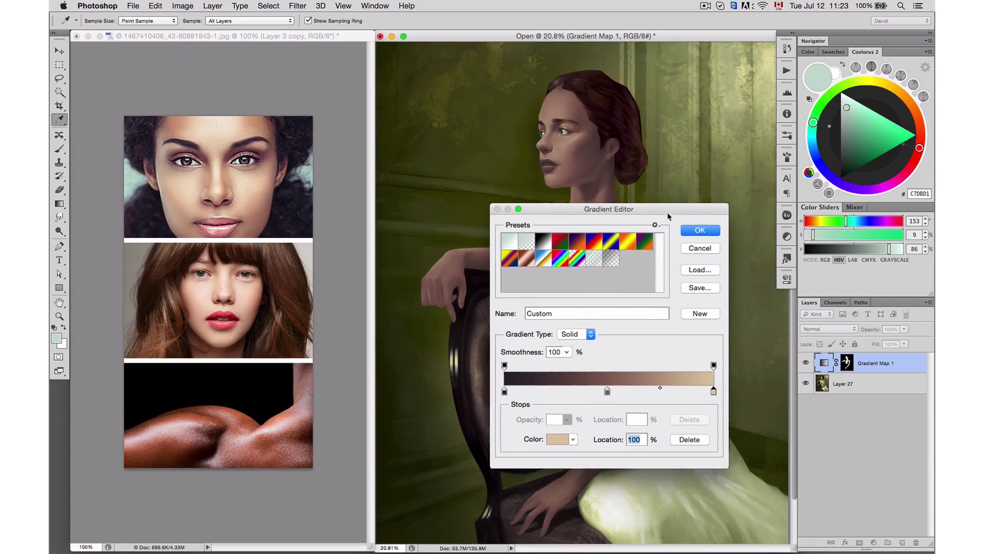
pyautogui.moveTo(658, 211); pyautogui.dragTo(824, 162)
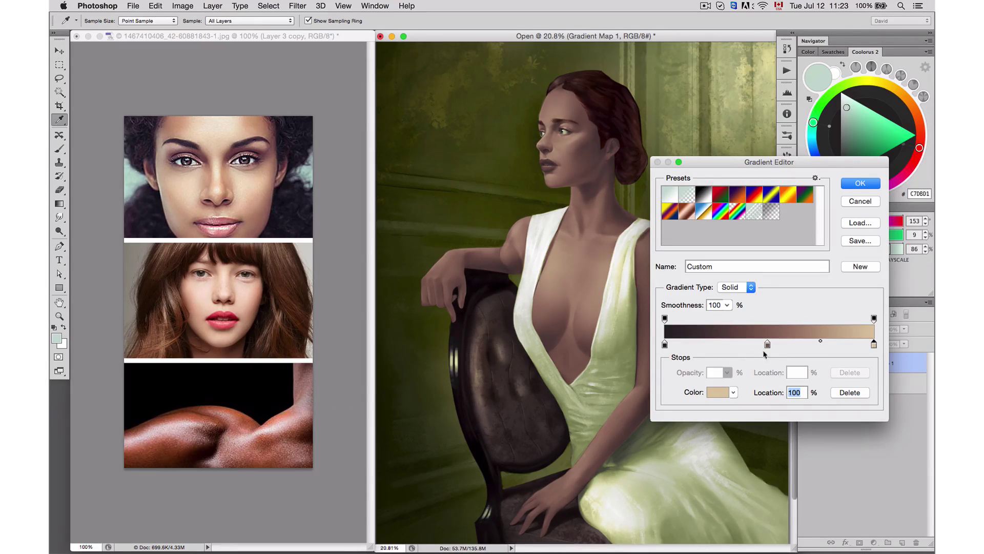
# - Add a 25% stop with a sampled skin tone and give the 75% stop light tan
pyautogui.click(716, 344)
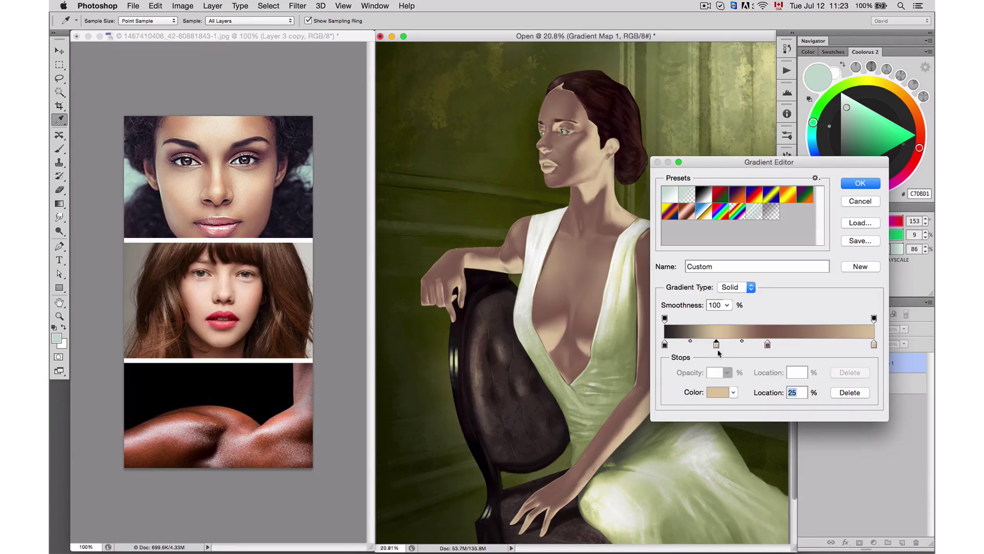
pyautogui.click(186, 201)
pyautogui.moveTo(251, 204); pyautogui.dragTo(264, 153)
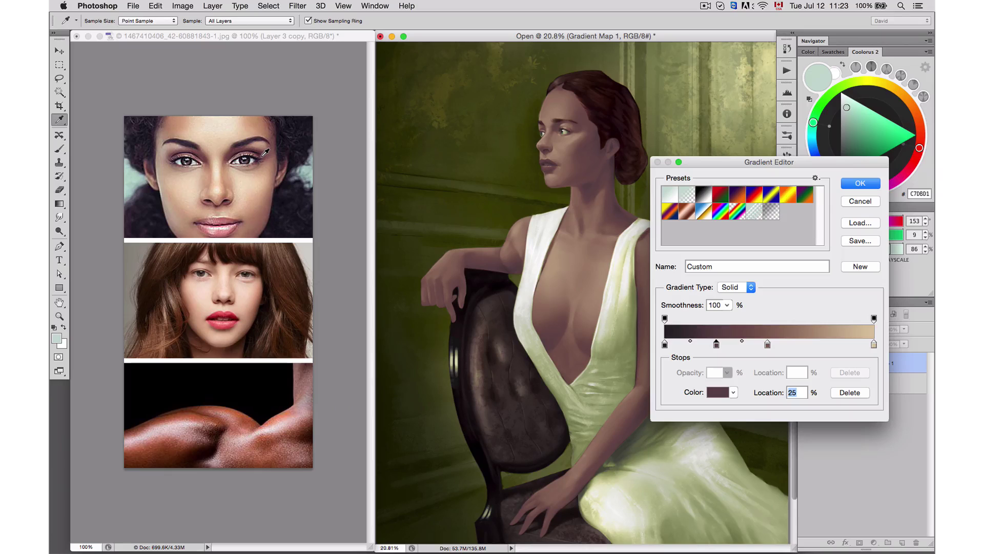
pyautogui.click(821, 343)
pyautogui.moveTo(256, 189); pyautogui.dragTo(256, 193)
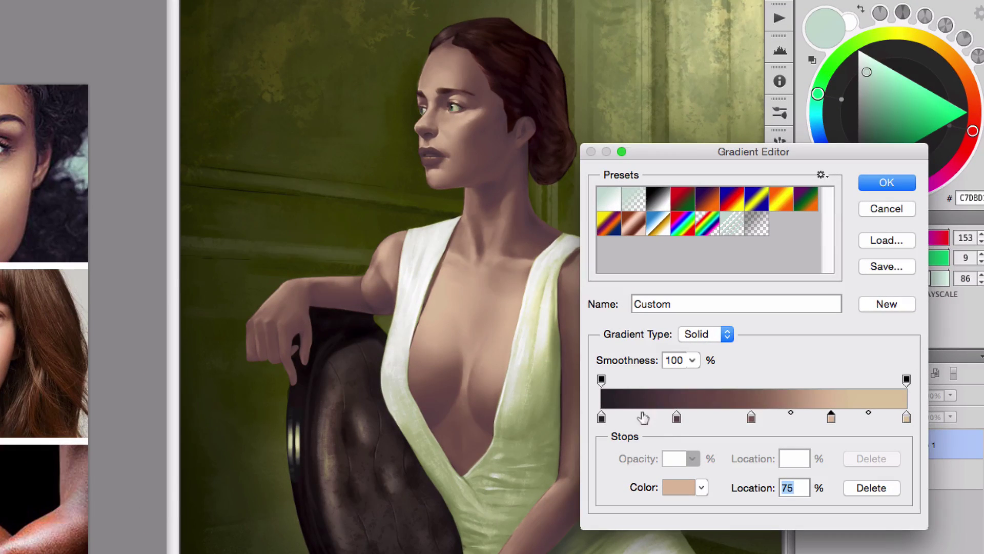
# - Reposition the stops to dark 13%, brown 49%, light tans near 70% and 87%, and commit
pyautogui.moveTo(615, 416); pyautogui.dragTo(688, 417)
pyautogui.click(630, 417)
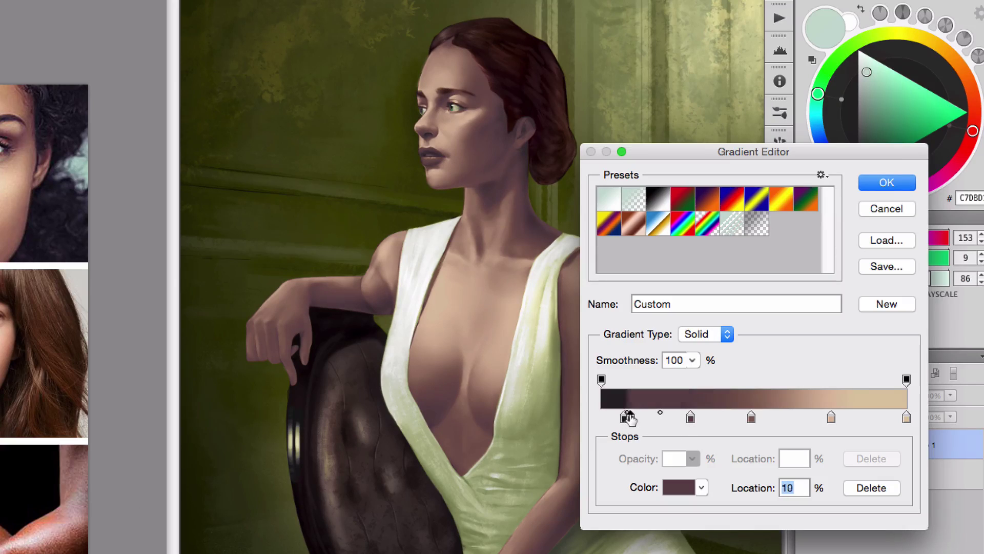
pyautogui.moveTo(630, 417)
pyautogui.mouseDown()
pyautogui.moveTo(629, 438)
pyautogui.moveTo(640, 417)
pyautogui.mouseUp()
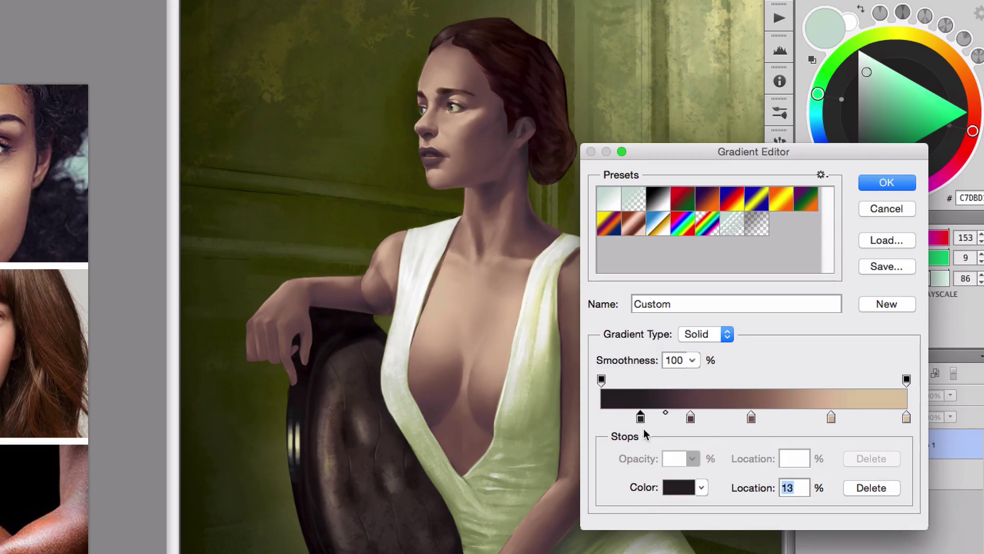
pyautogui.moveTo(752, 418); pyautogui.dragTo(739, 419)
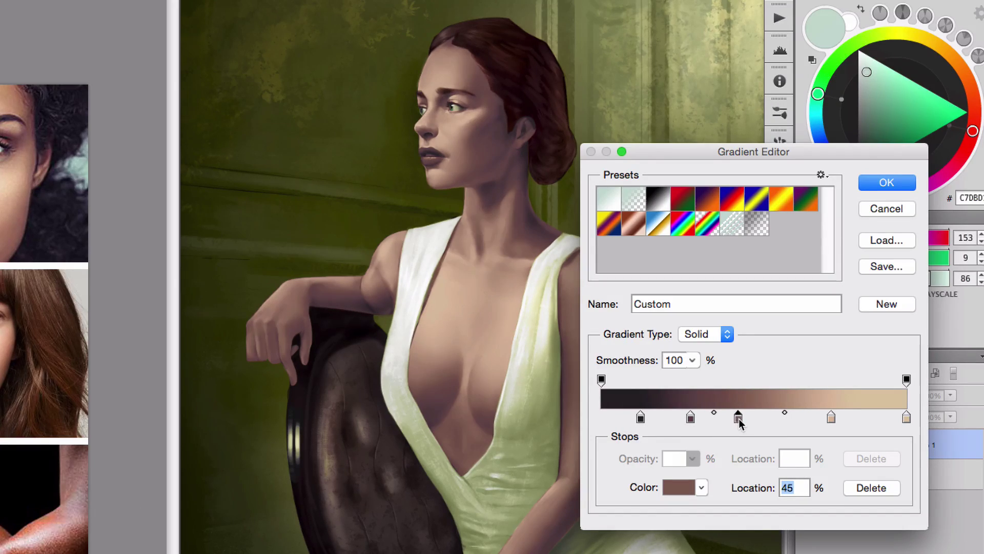
pyautogui.moveTo(829, 418)
pyautogui.mouseDown()
pyautogui.moveTo(813, 417)
pyautogui.moveTo(822, 417)
pyautogui.mouseUp()
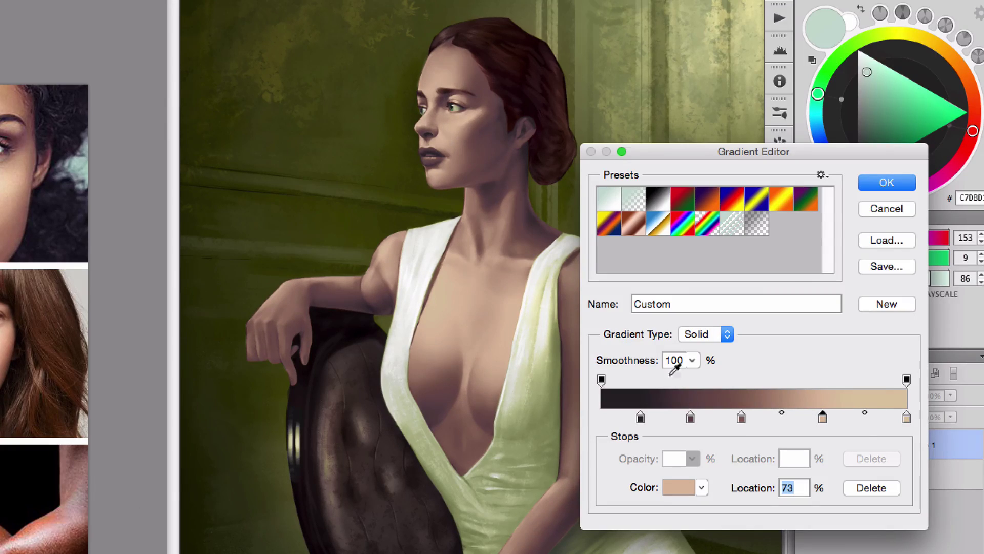
pyautogui.moveTo(906, 418); pyautogui.dragTo(813, 424)
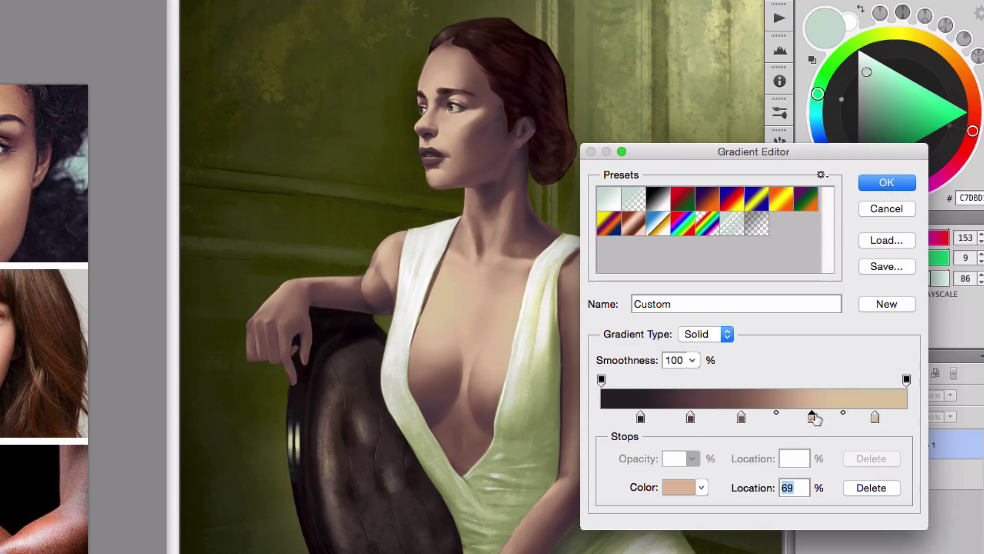
pyautogui.moveTo(813, 418); pyautogui.dragTo(867, 421)
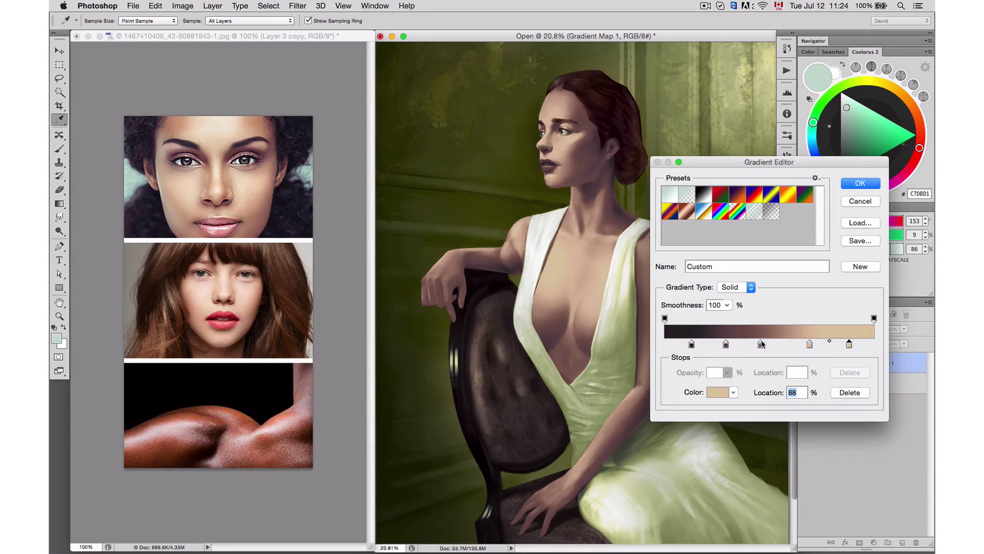
pyautogui.moveTo(760, 345); pyautogui.dragTo(811, 347)
pyautogui.moveTo(848, 162); pyautogui.dragTo(864, 149)
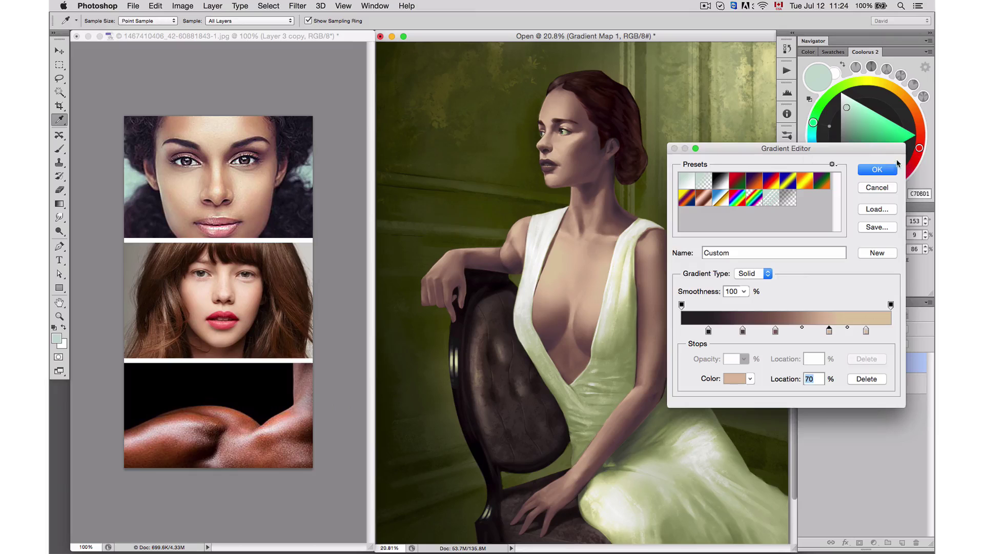
pyautogui.click(877, 171)
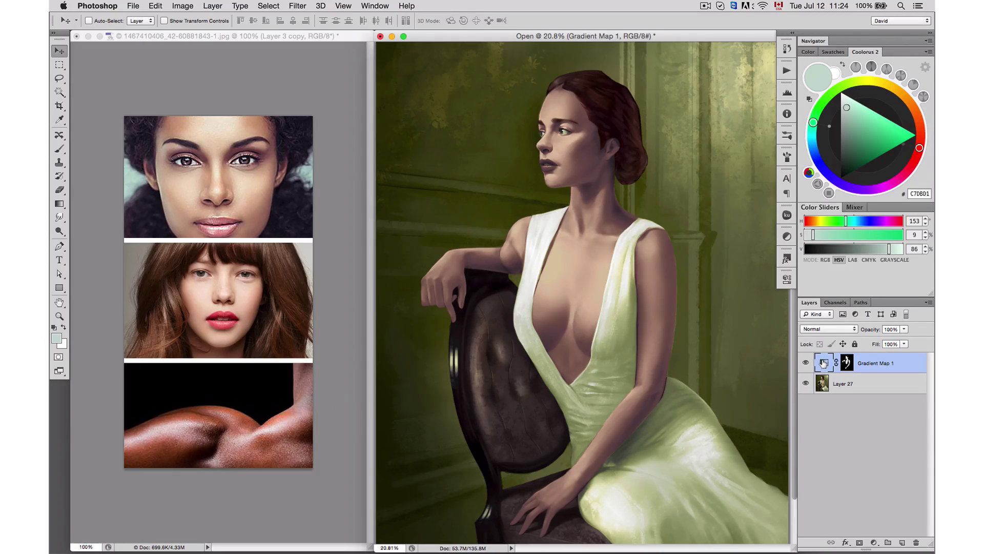
# - Reopen the five-stop skin gradient beside the reference photos and select the 45% brown stop
pyautogui.doubleClick(824, 363)
pyautogui.click(700, 308)
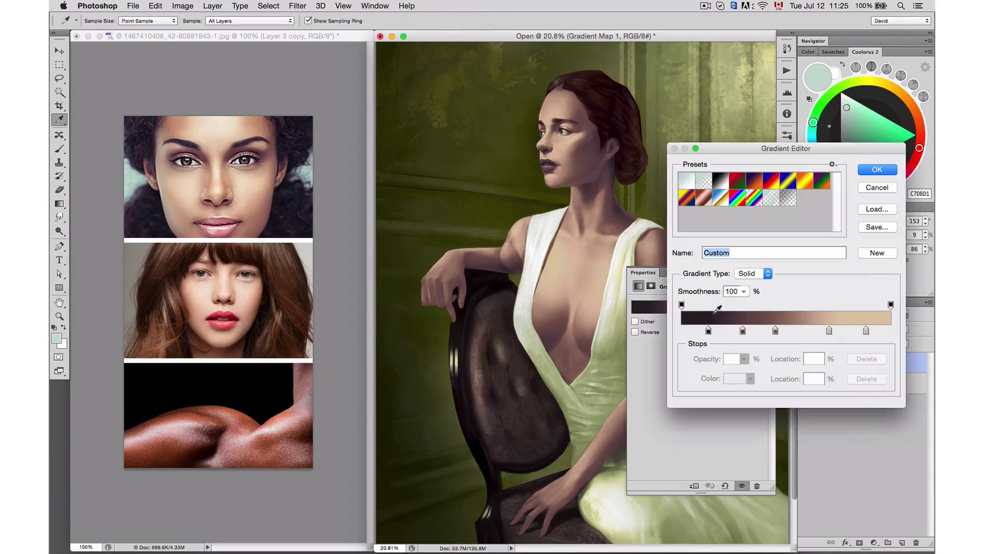
pyautogui.moveTo(804, 151); pyautogui.dragTo(310, 174)
pyautogui.click(755, 272)
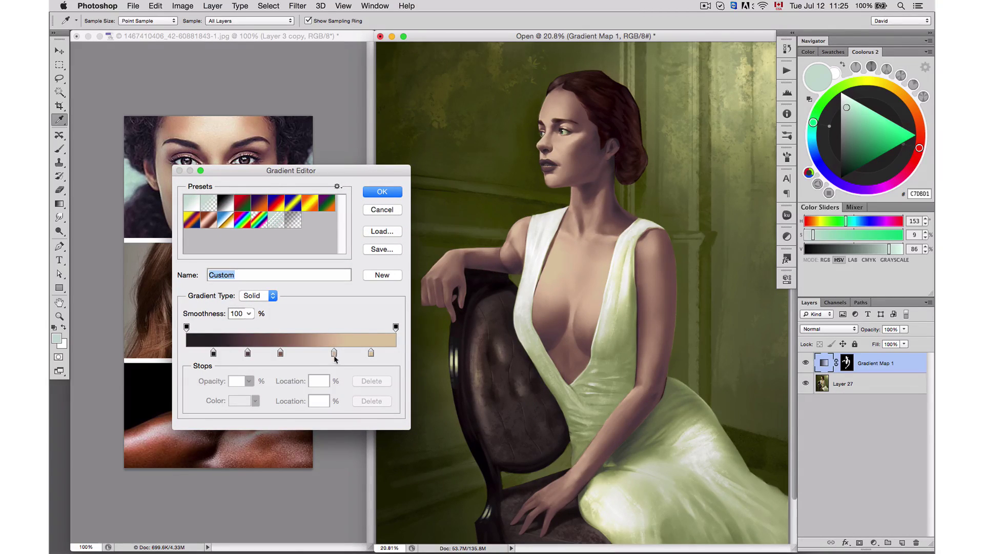
pyautogui.click(281, 354)
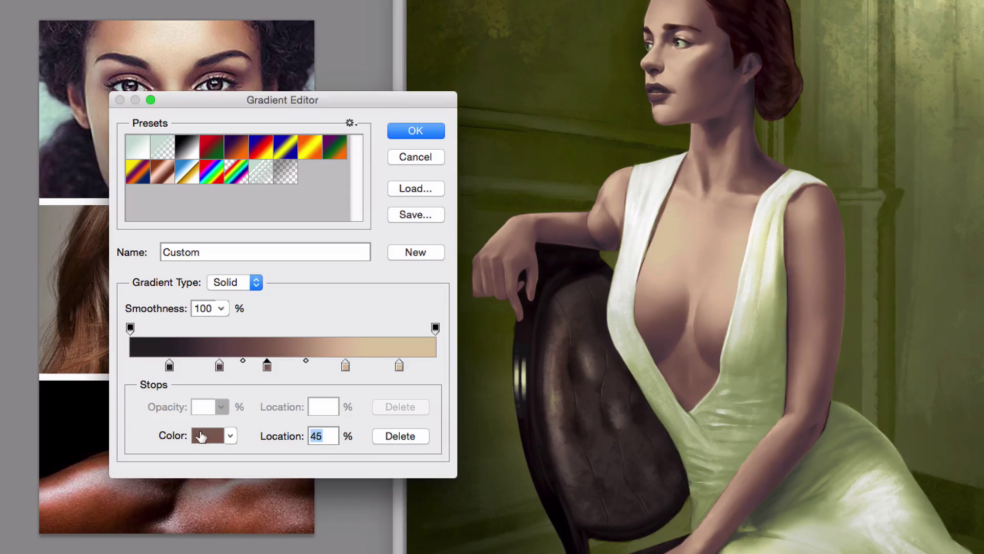
# - Change the 45% stop to muted brown #7b6151 by raising C to 49 and Y to 68
pyautogui.click(201, 436)
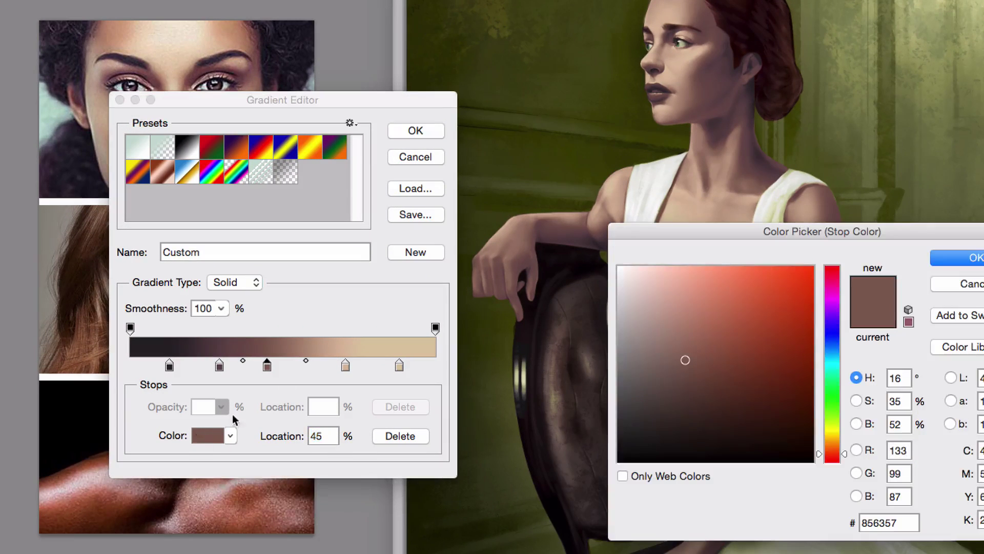
pyautogui.moveTo(732, 231); pyautogui.dragTo(219, 207)
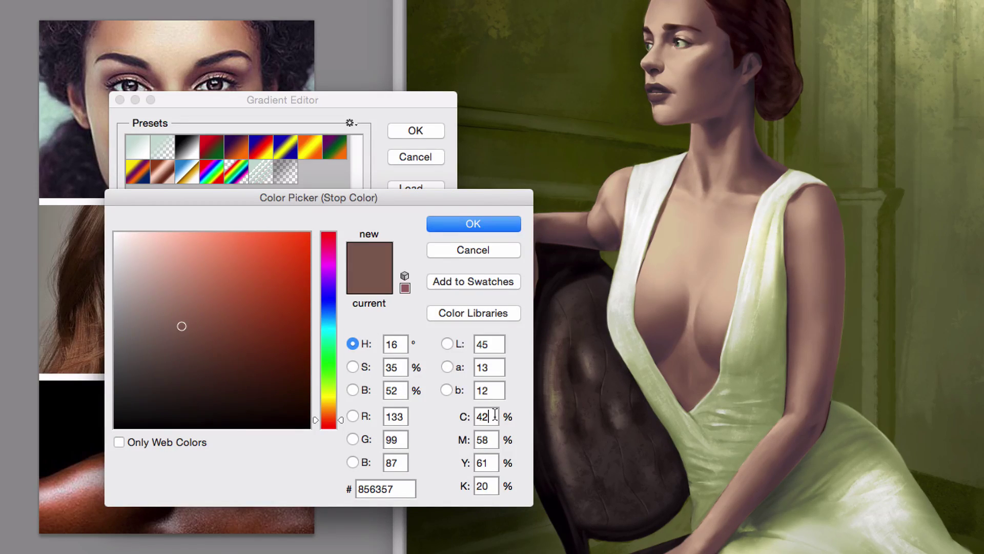
pyautogui.scroll(5, 495, 414)
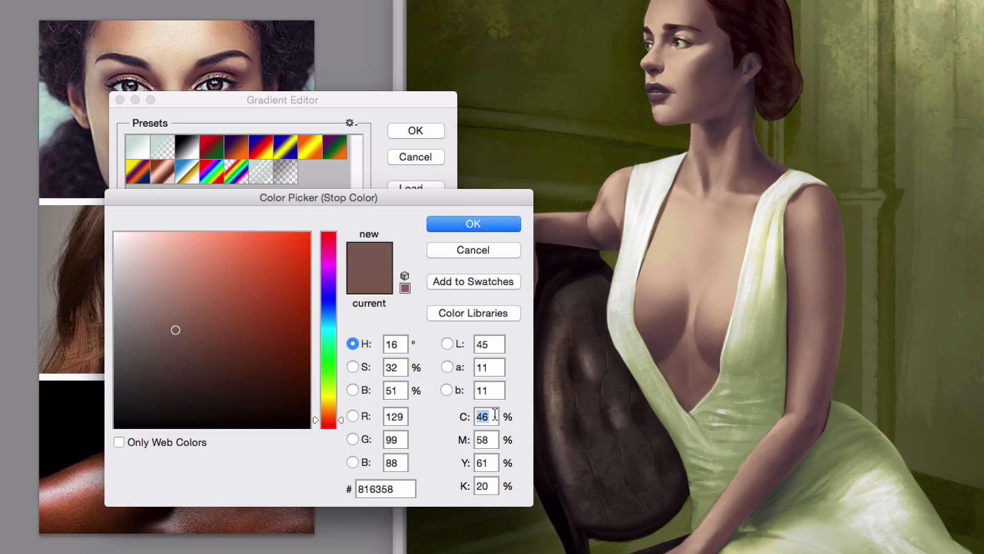
pyautogui.scroll(2, 495, 414)
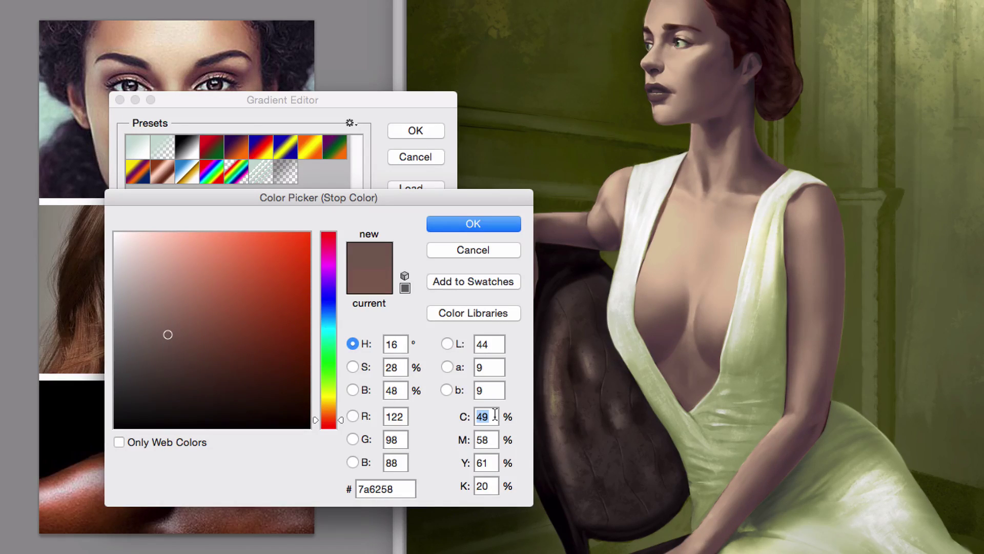
pyautogui.click(493, 459)
pyautogui.scroll(7, 493, 454)
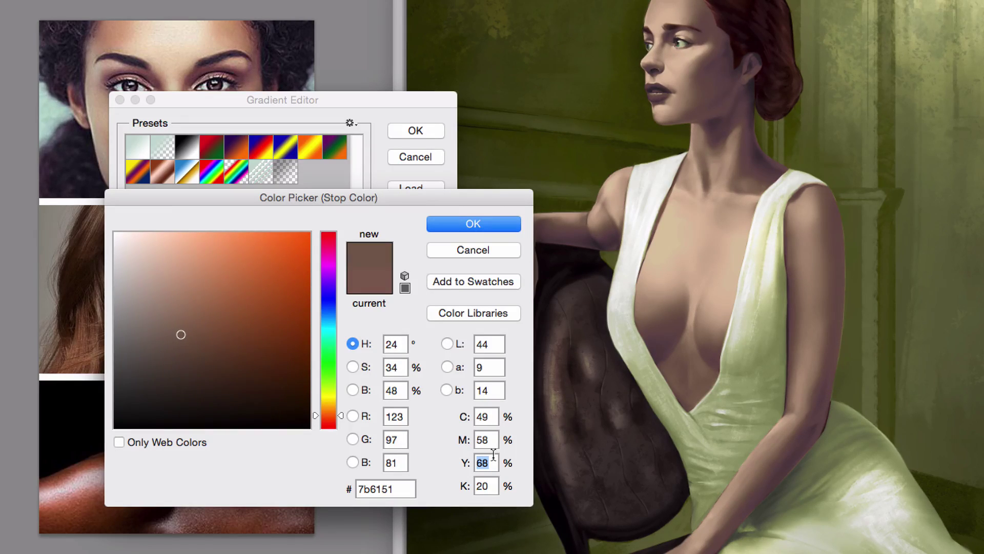
pyautogui.click(484, 224)
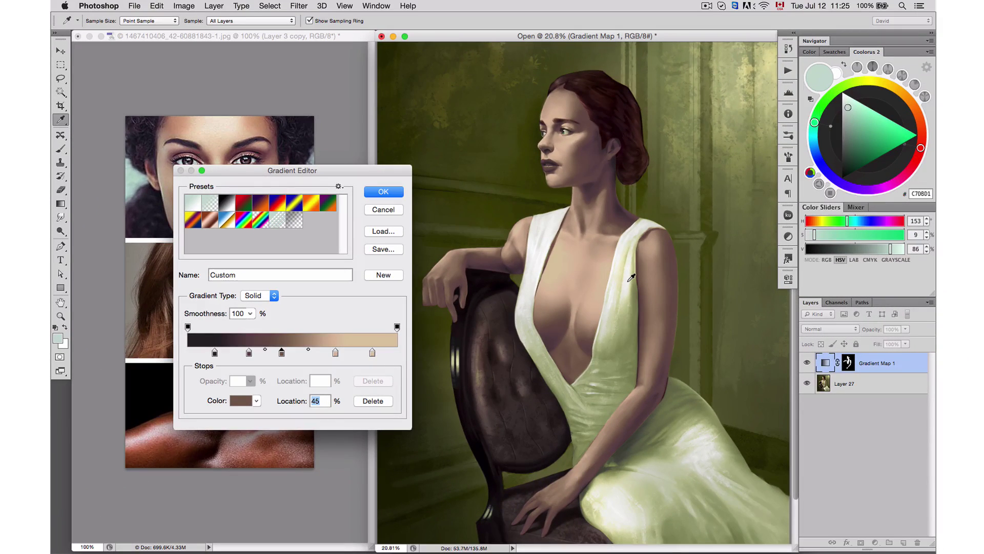
# - Save the skin gradient as a new preset named 'skin tone green 1'
pyautogui.moveTo(388, 172)
pyautogui.mouseDown()
pyautogui.moveTo(687, 233)
pyautogui.moveTo(691, 215)
pyautogui.mouseUp()
pyautogui.click(686, 235)
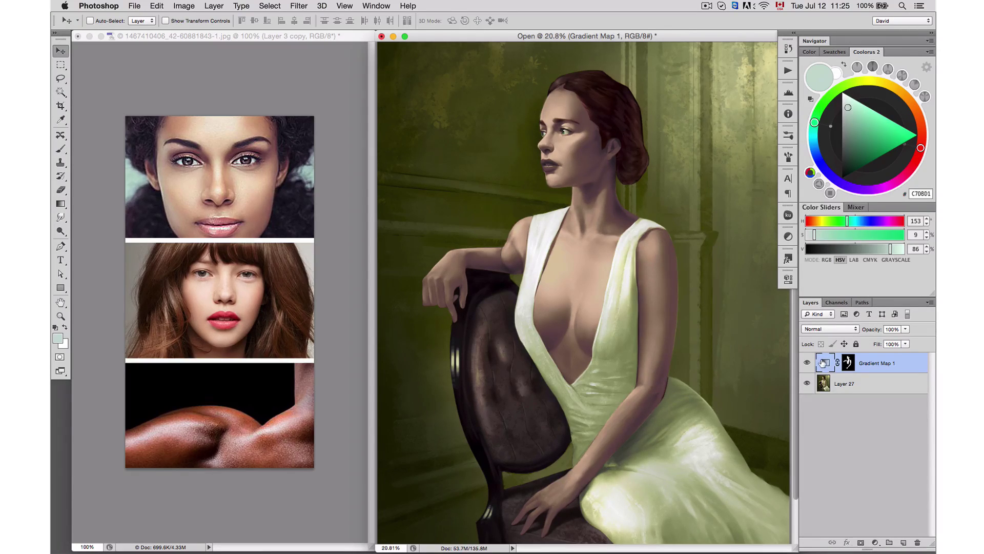
pyautogui.doubleClick(824, 363)
pyautogui.click(706, 307)
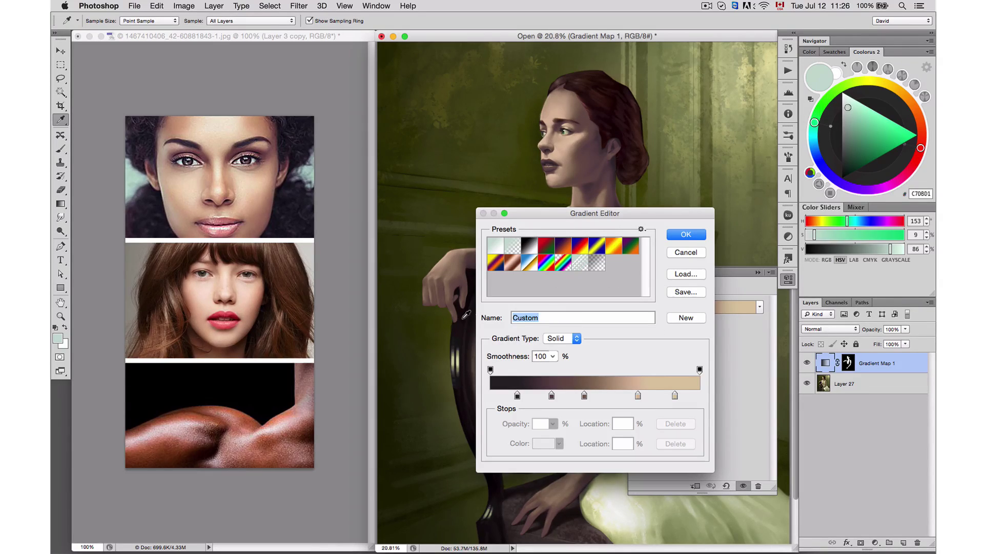
pyautogui.write('skin tone green 1')
pyautogui.click(685, 319)
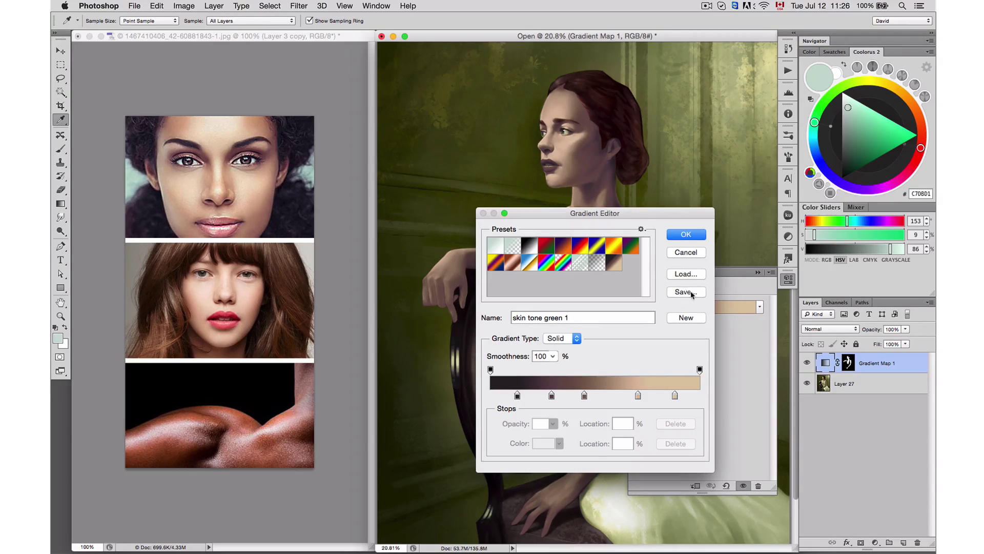
pyautogui.click(686, 235)
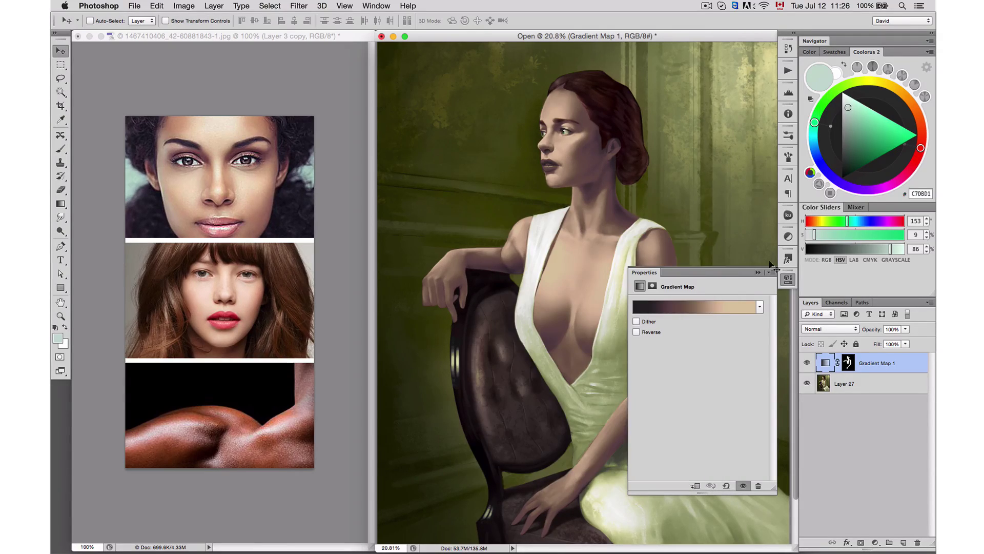
# - Toggle the Gradient Map layer's visibility to compare the painting with and without it
pyautogui.click(758, 272)
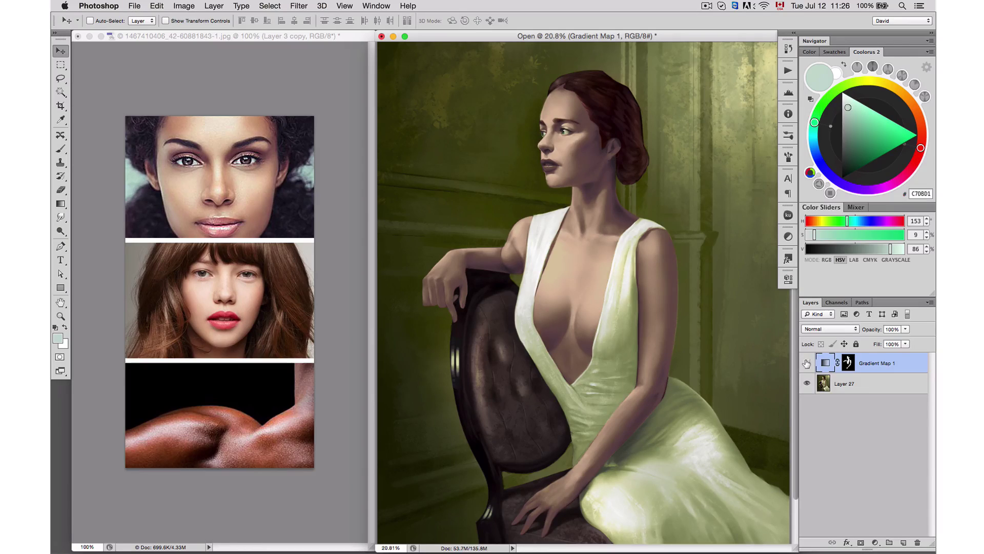
pyautogui.click(806, 363)
pyautogui.click(806, 363)
pyautogui.click(806, 363)
pyautogui.click(806, 363)
pyautogui.click(806, 364)
# - Open Gradient Map 1's gradient in the Gradient Editor and move the window beside the painting
pyautogui.doubleClick(823, 363)
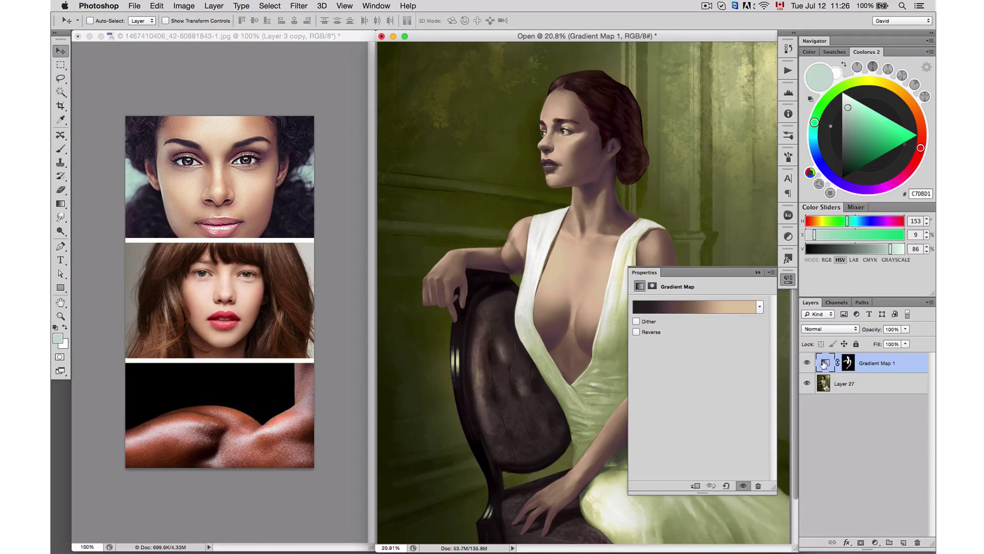
pyautogui.click(688, 310)
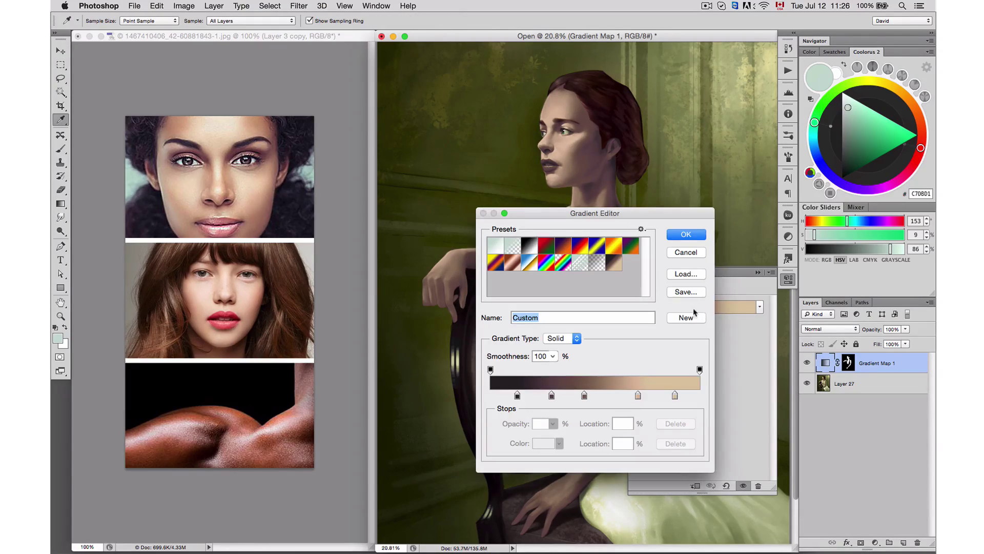
pyautogui.click(530, 246)
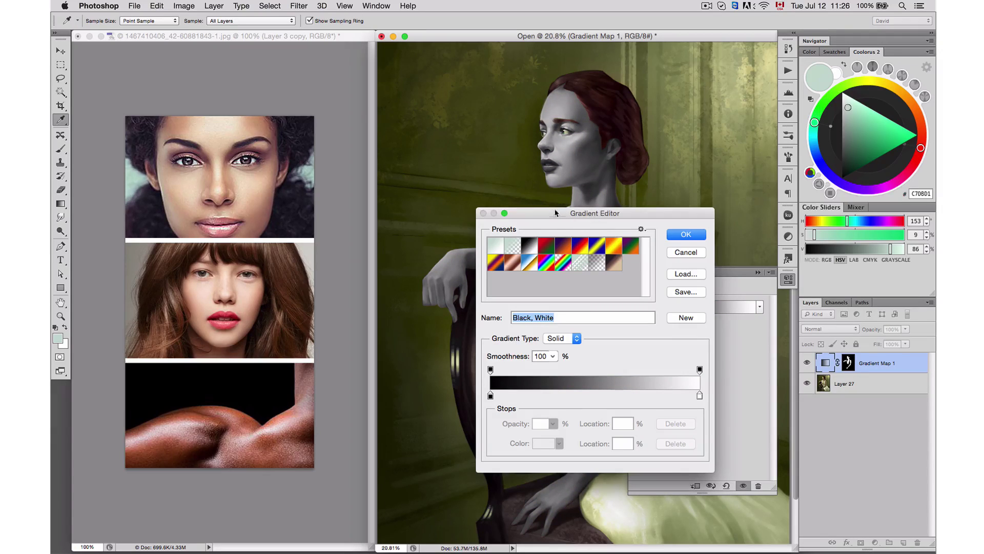
pyautogui.moveTo(555, 212); pyautogui.dragTo(479, 197)
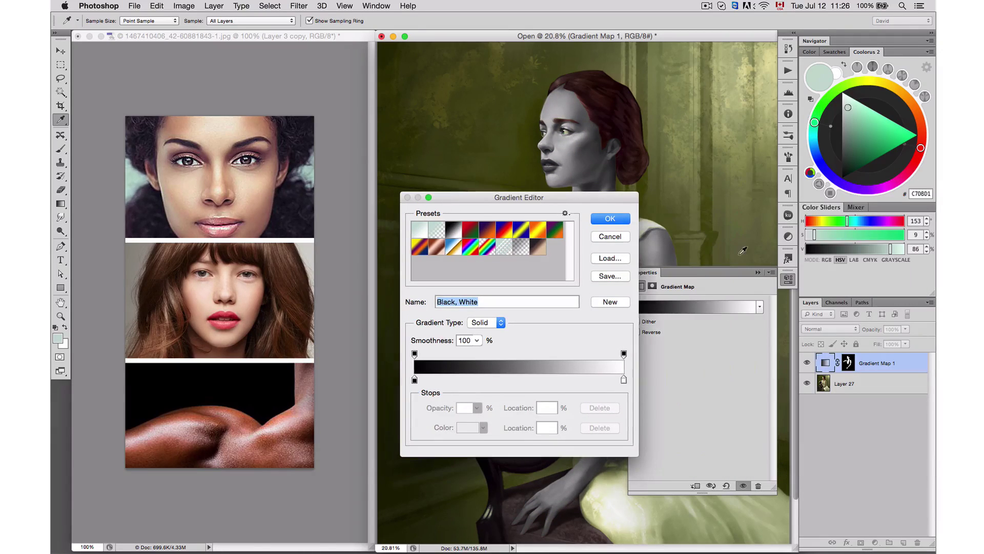
pyautogui.click(758, 272)
pyautogui.moveTo(570, 201); pyautogui.dragTo(820, 198)
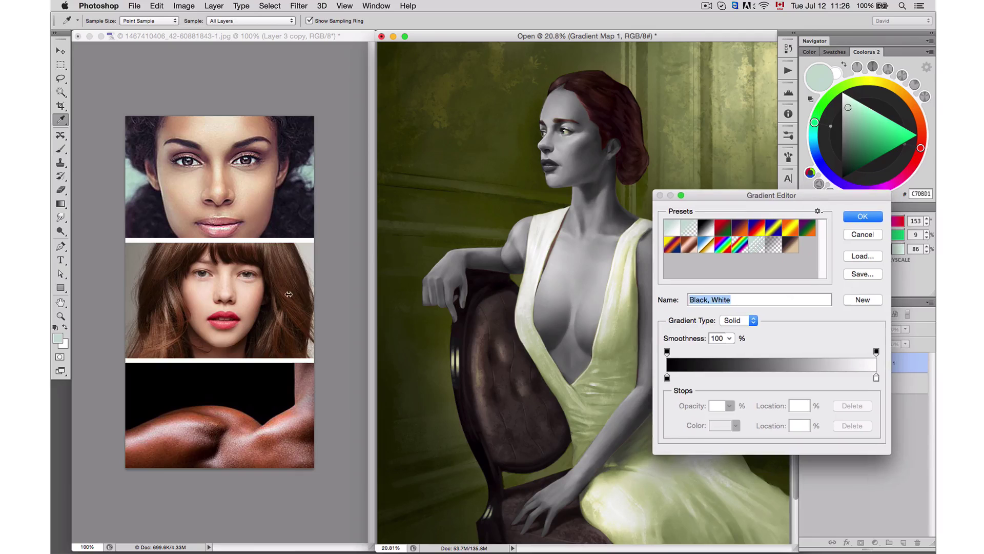
# - Sample dark brown, mid skin tone and light peach from the reference photos into the end and middle stops
pyautogui.click(667, 378)
pyautogui.click(195, 333)
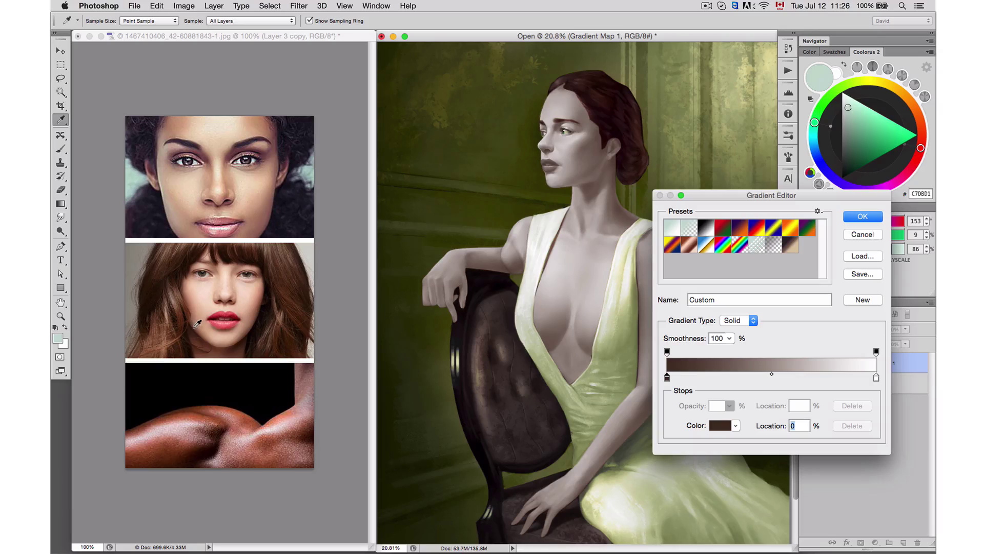
pyautogui.click(195, 324)
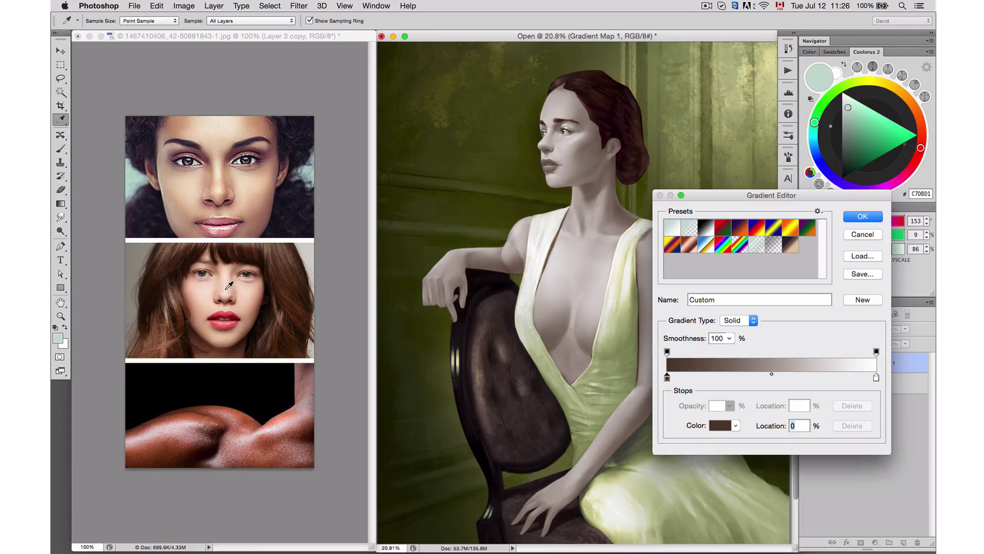
pyautogui.click(770, 378)
pyautogui.click(256, 303)
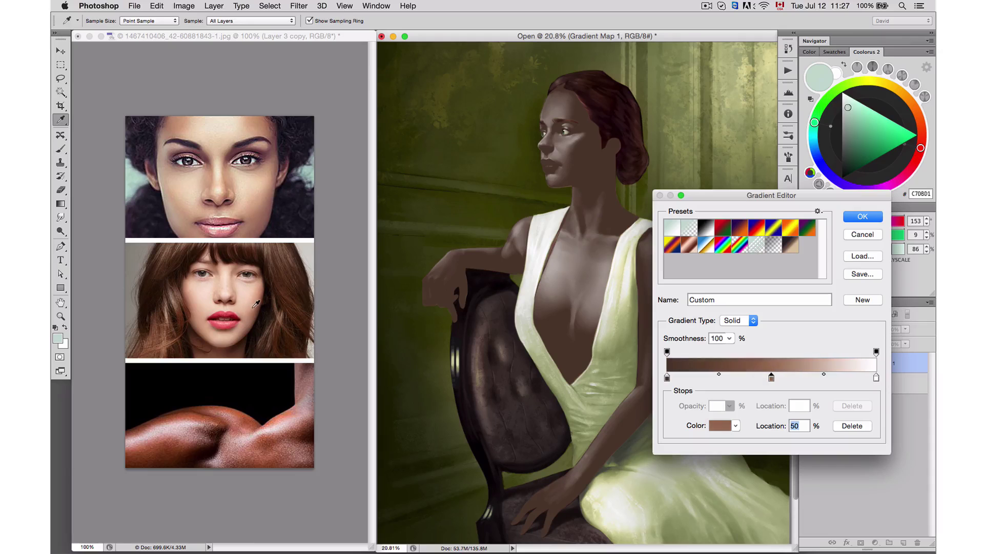
pyautogui.click(256, 305)
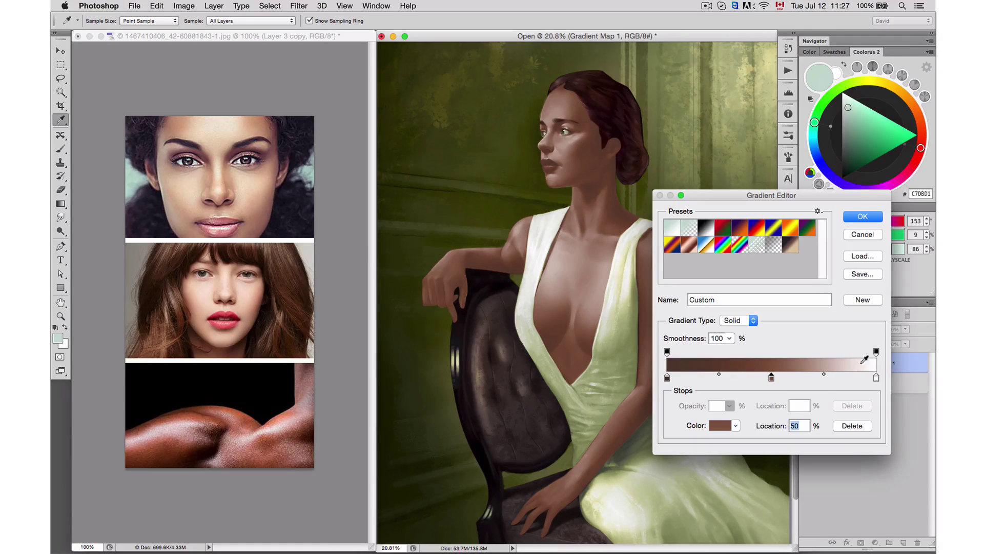
pyautogui.click(876, 378)
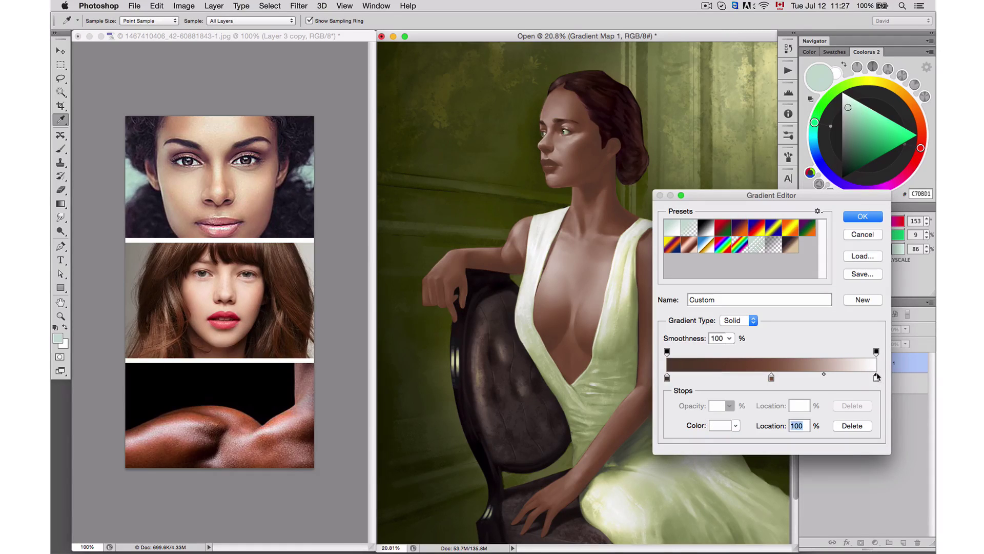
pyautogui.click(226, 281)
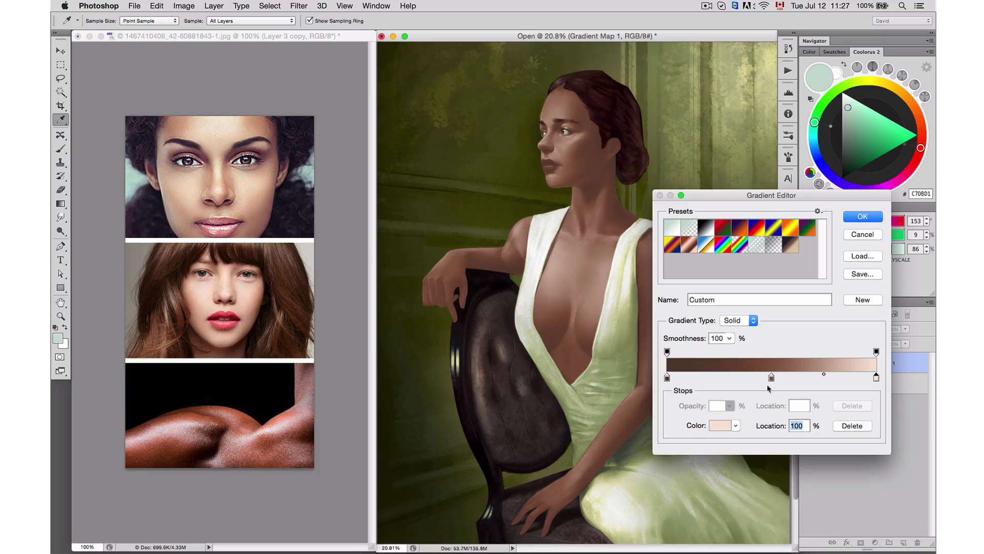
# - Add a 24% stop set to a dark brown (583c27) sampled from the middle photo's hair
pyautogui.click(715, 378)
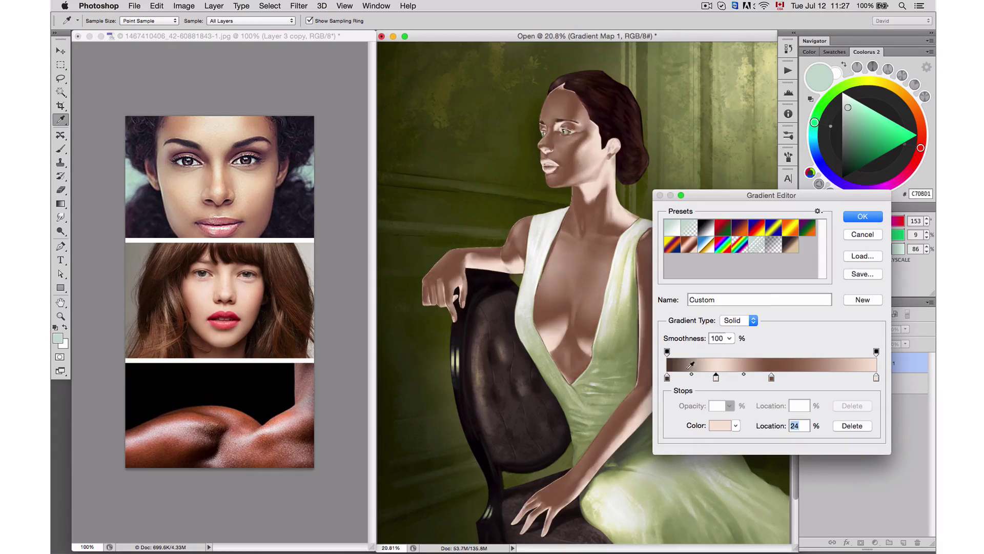
pyautogui.click(189, 306)
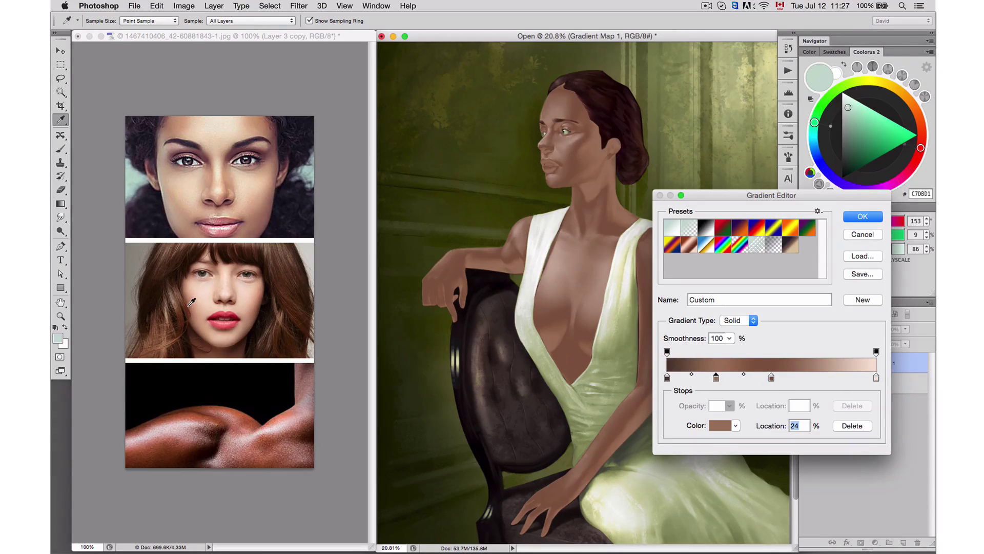
pyautogui.moveTo(189, 288); pyautogui.dragTo(210, 267)
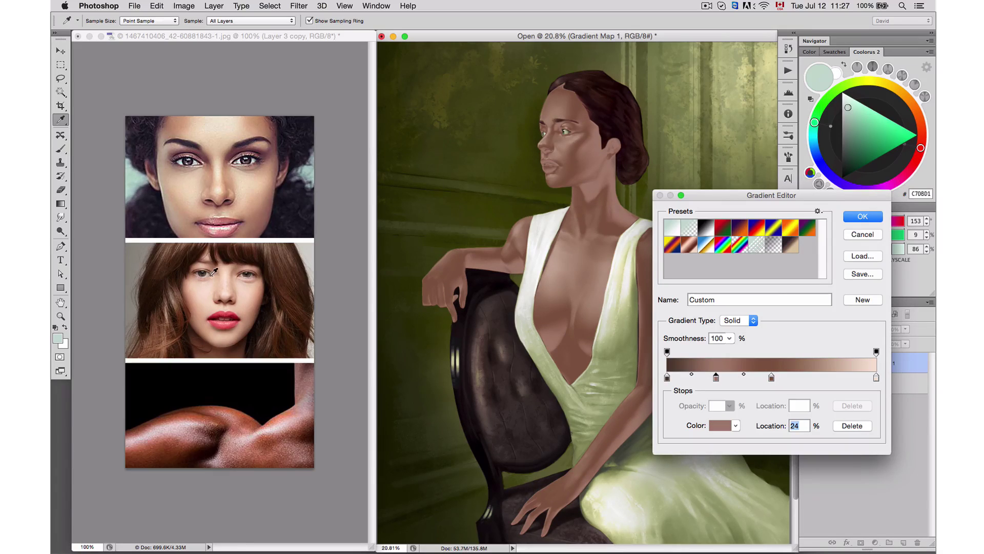
pyautogui.click(259, 270)
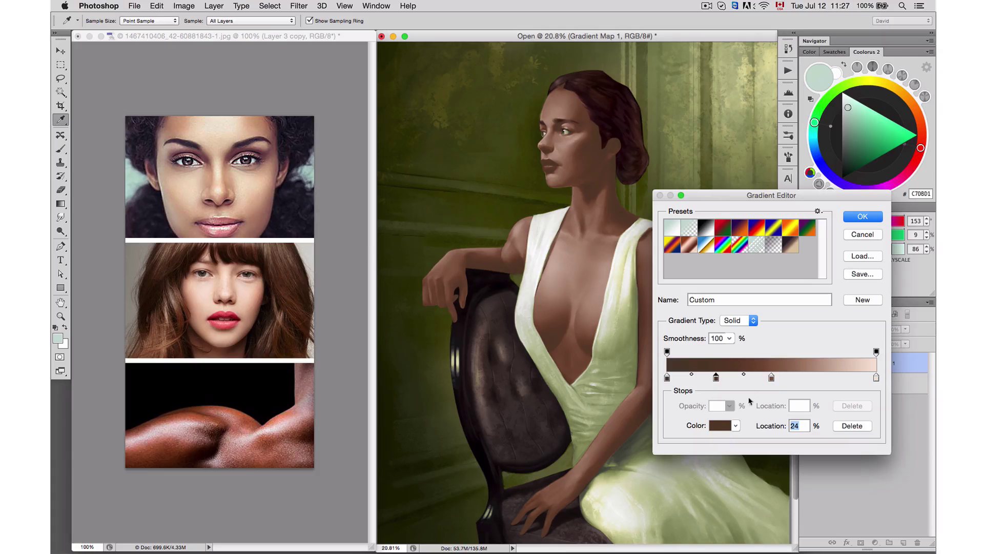
pyautogui.click(718, 424)
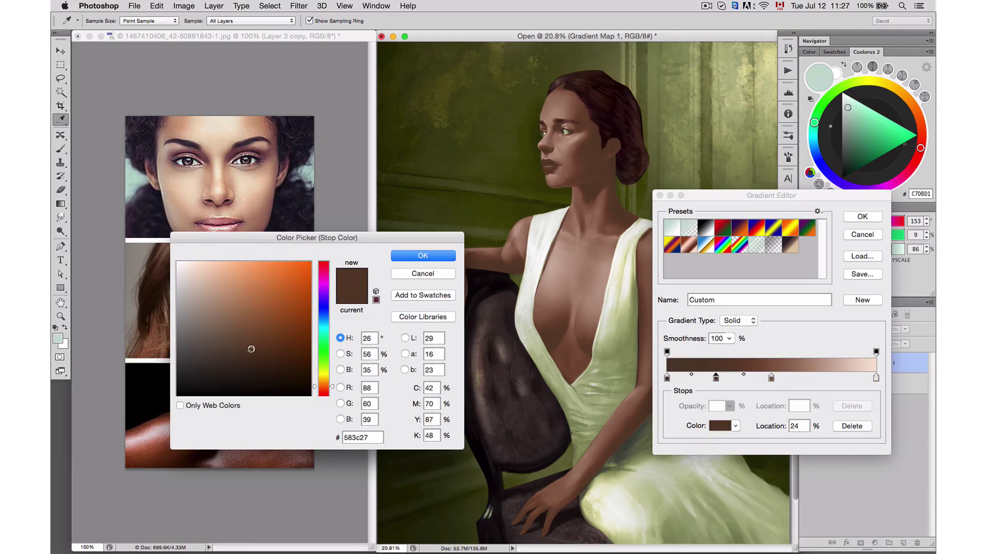
# - Recolour the 24% stop to a warmer brown, then darken it to 553823
pyautogui.moveTo(251, 349); pyautogui.dragTo(258, 336)
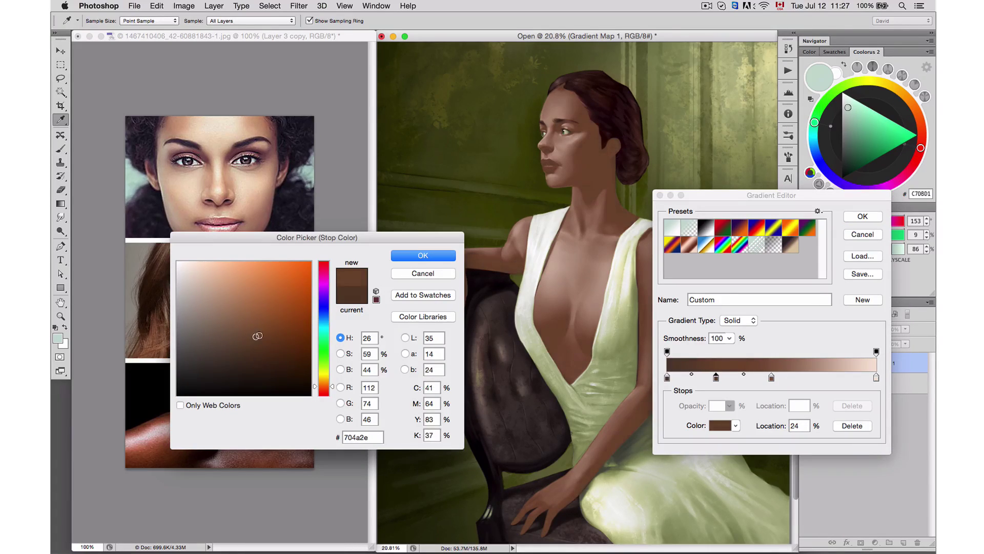
pyautogui.click(402, 256)
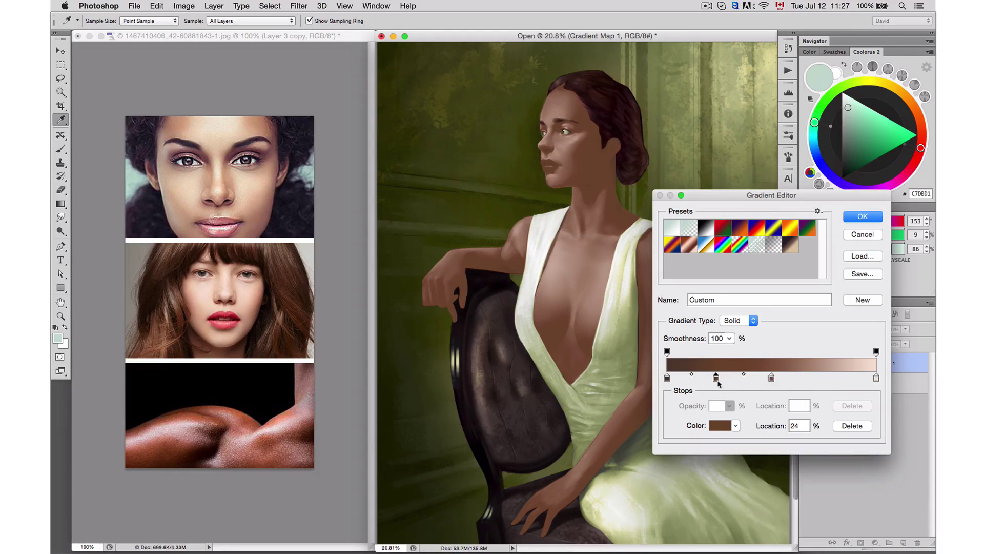
pyautogui.click(717, 426)
pyautogui.moveTo(250, 342); pyautogui.dragTo(263, 352)
pyautogui.click(413, 257)
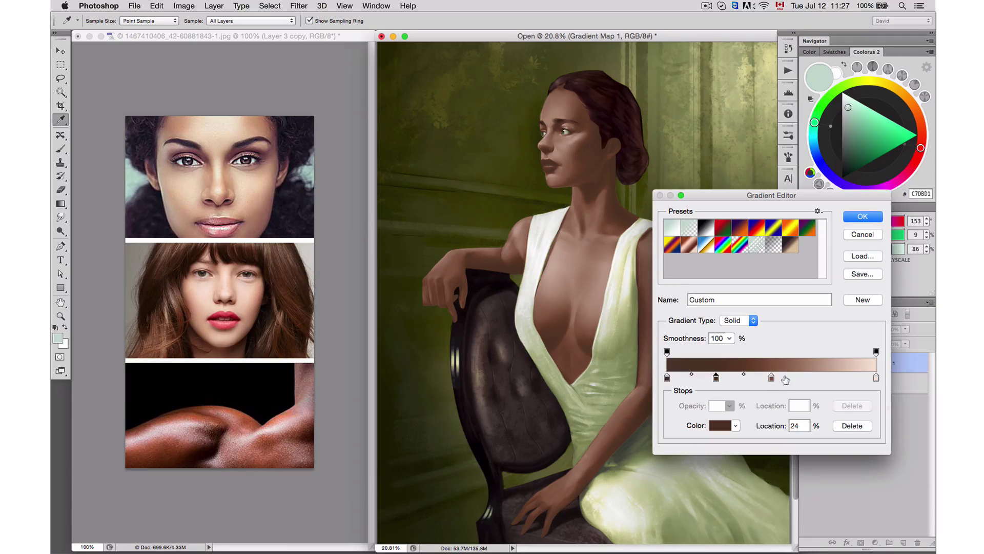
# - Add a light tan stop at 74% and rebalance the stops, bringing the highlight to 82%
pyautogui.click(822, 378)
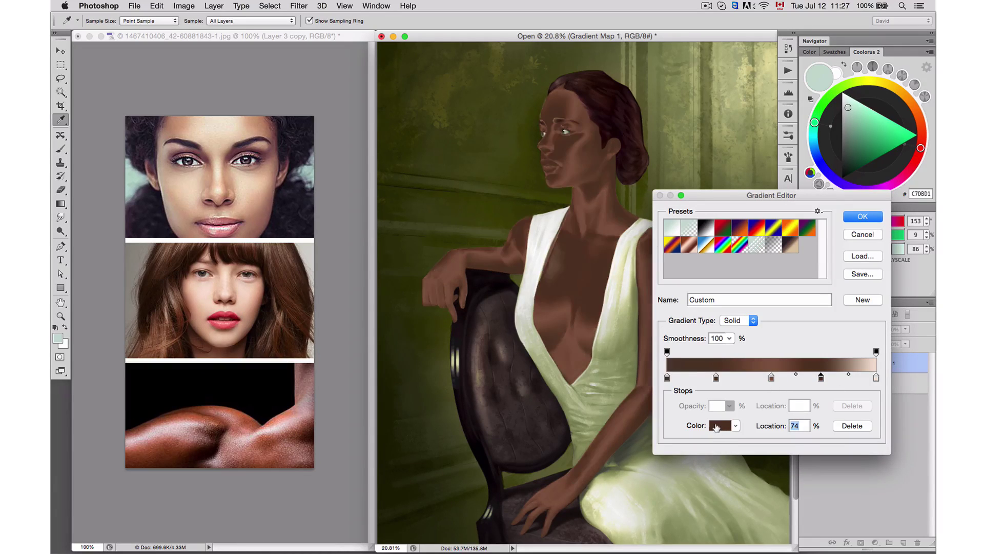
pyautogui.moveTo(215, 306); pyautogui.dragTo(250, 312)
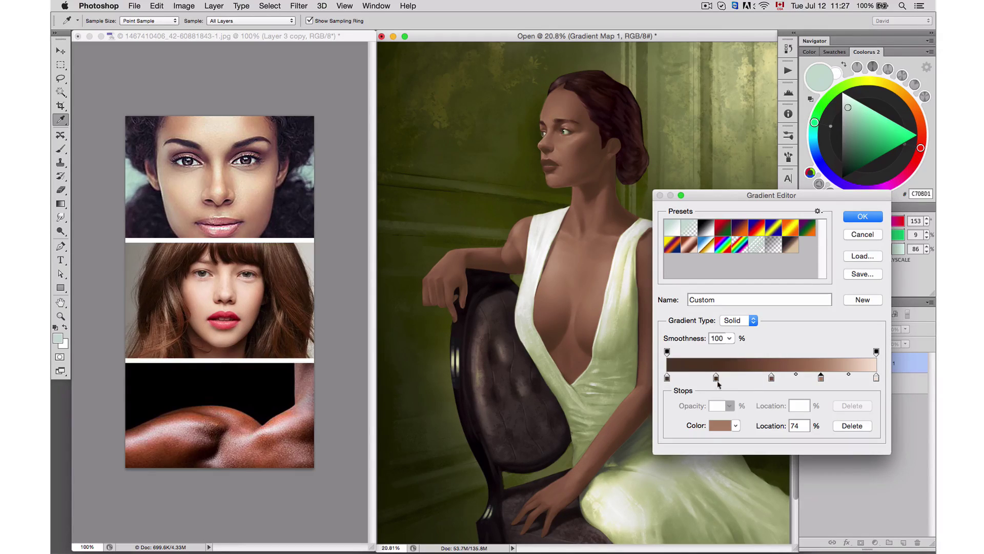
pyautogui.moveTo(772, 380)
pyautogui.mouseDown()
pyautogui.moveTo(668, 378)
pyautogui.moveTo(684, 379)
pyautogui.mouseUp()
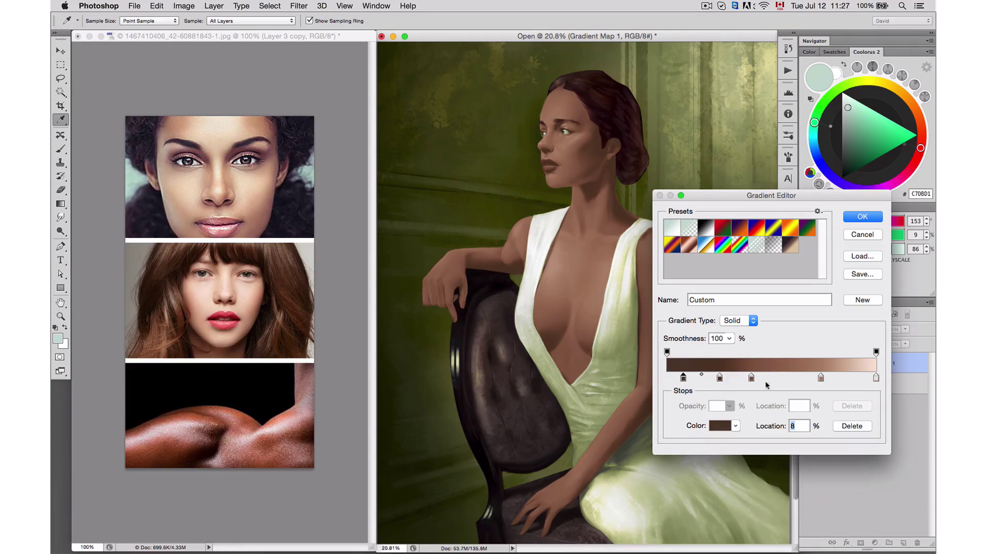
pyautogui.moveTo(820, 378)
pyautogui.mouseDown()
pyautogui.moveTo(820, 388)
pyautogui.moveTo(821, 379)
pyautogui.moveTo(794, 379)
pyautogui.mouseUp()
pyautogui.click(876, 378)
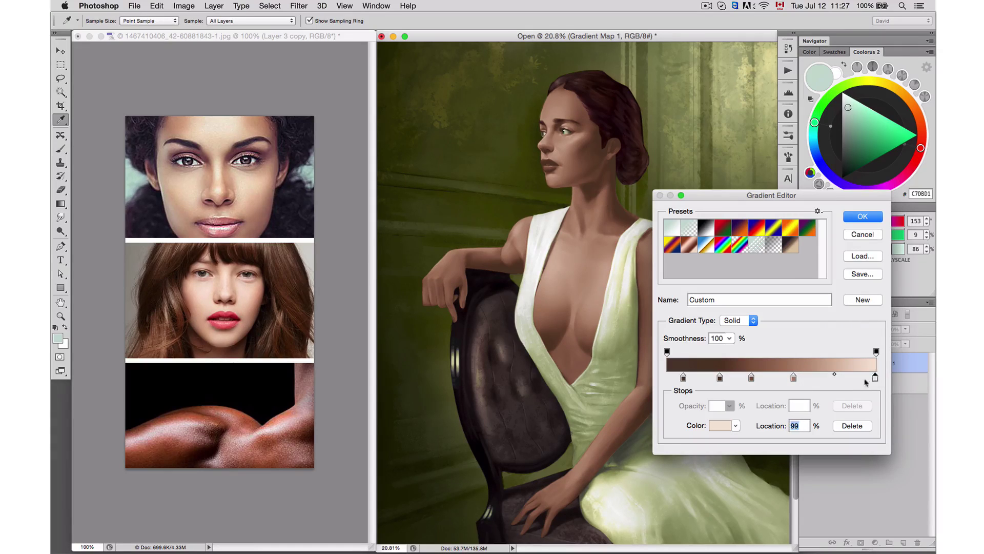
pyautogui.moveTo(875, 378); pyautogui.dragTo(710, 381)
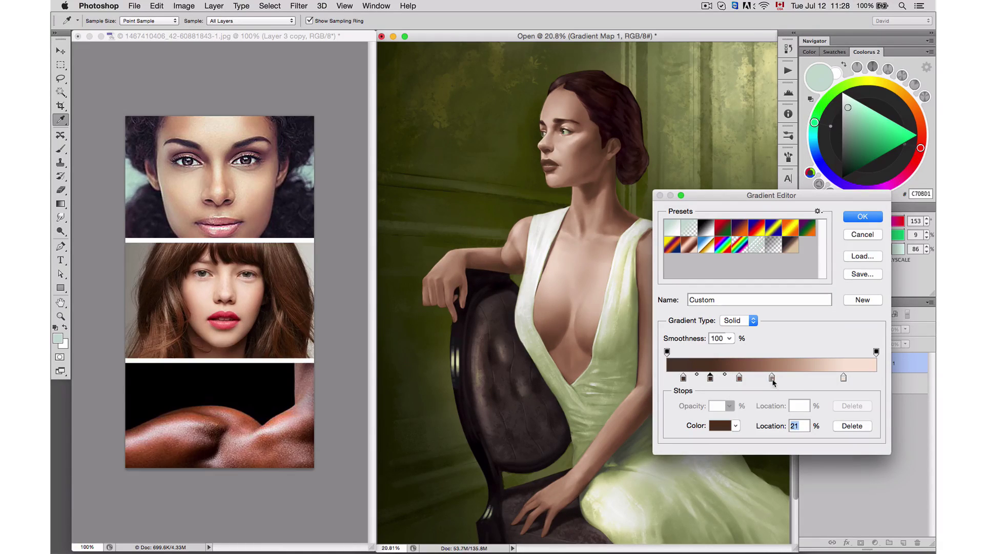
pyautogui.moveTo(772, 380); pyautogui.dragTo(745, 382)
pyautogui.moveTo(843, 379); pyautogui.dragTo(840, 381)
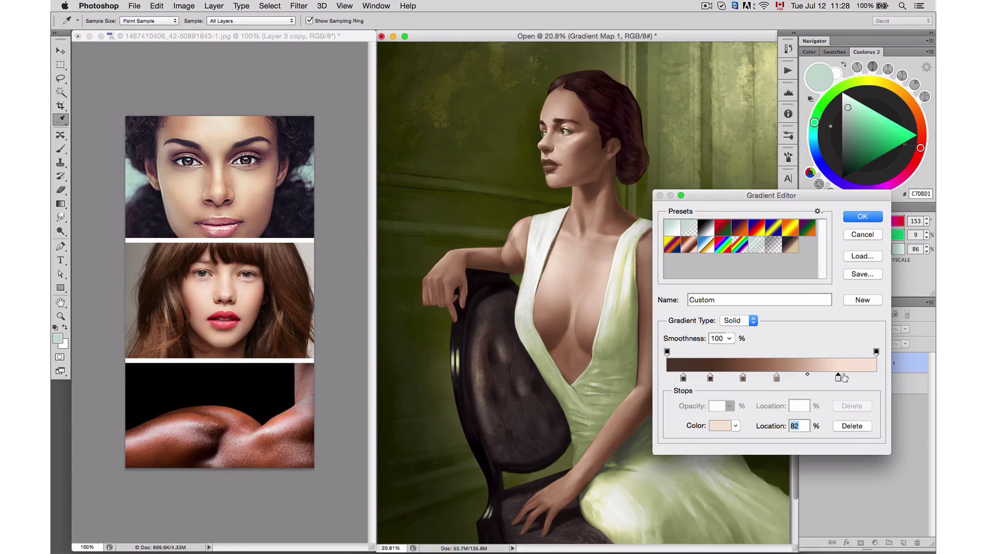
# - Change the mid-brown stop at 51% to a88566
pyautogui.moveTo(833, 200); pyautogui.dragTo(867, 162)
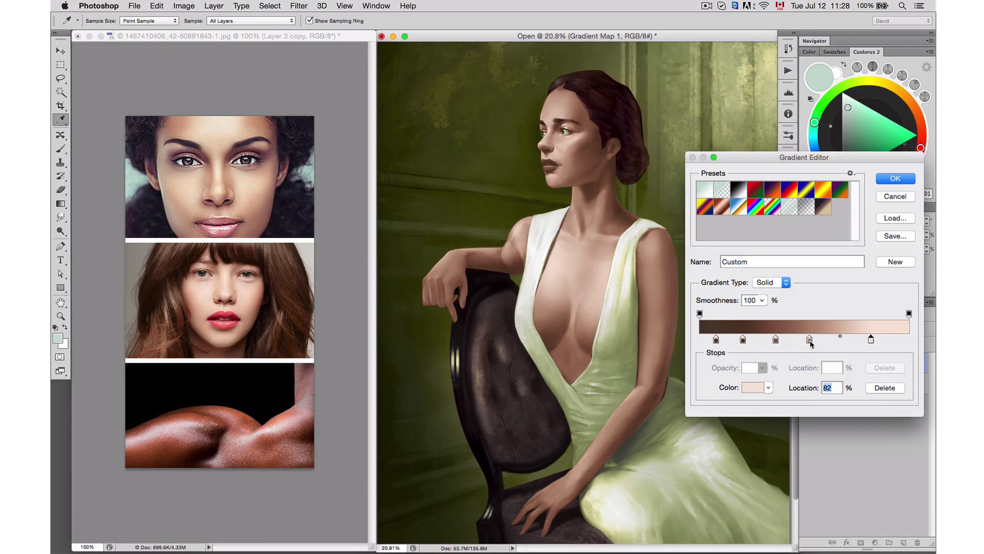
pyautogui.moveTo(809, 342); pyautogui.dragTo(807, 342)
pyautogui.click(754, 388)
pyautogui.moveTo(318, 245); pyautogui.dragTo(413, 307)
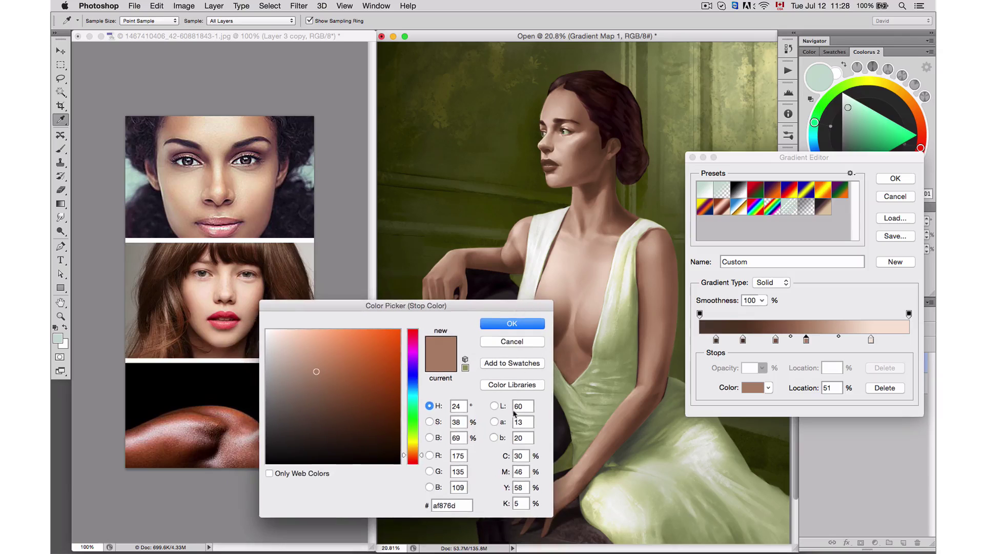
pyautogui.moveTo(506, 455); pyautogui.dragTo(512, 489)
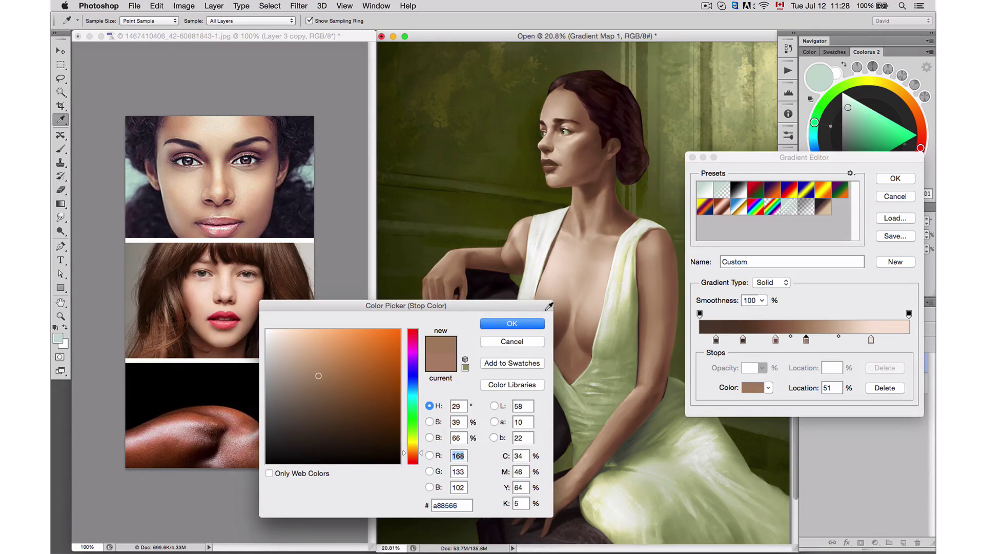
pyautogui.click(525, 325)
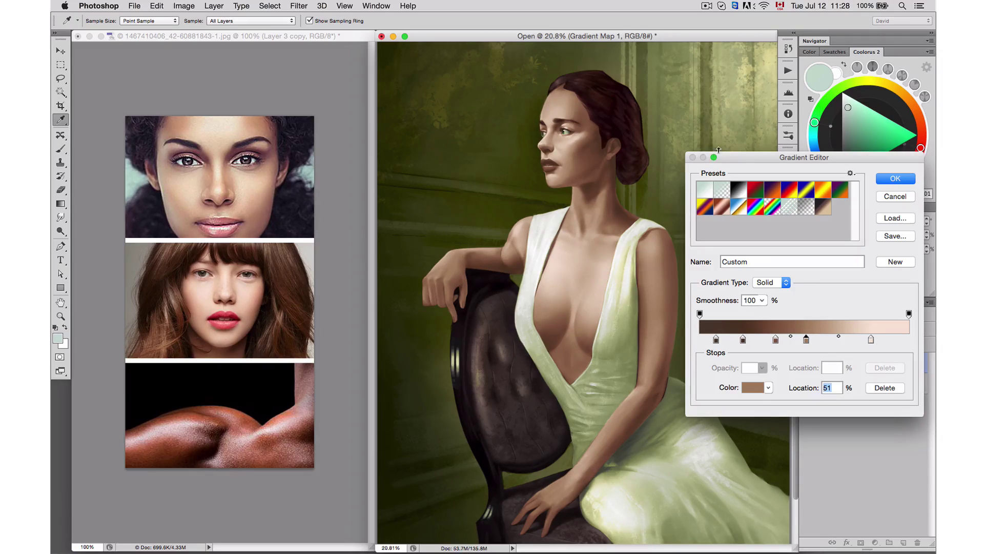
pyautogui.moveTo(737, 155); pyautogui.dragTo(698, 183)
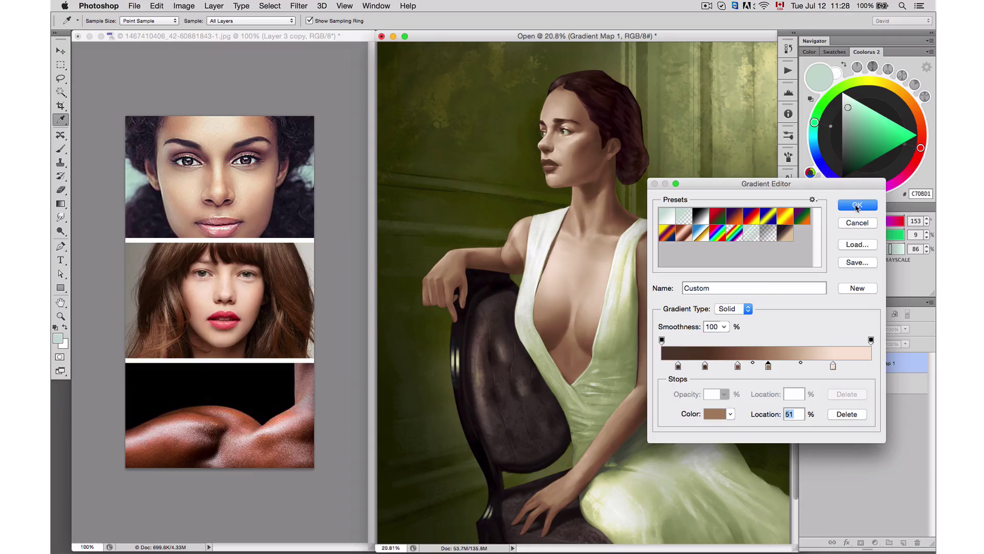
# - Name the gradient 'skin tone 2', save it as a new preset, and accept it
pyautogui.click(723, 285)
pyautogui.write('sj')
pyautogui.click(848, 289)
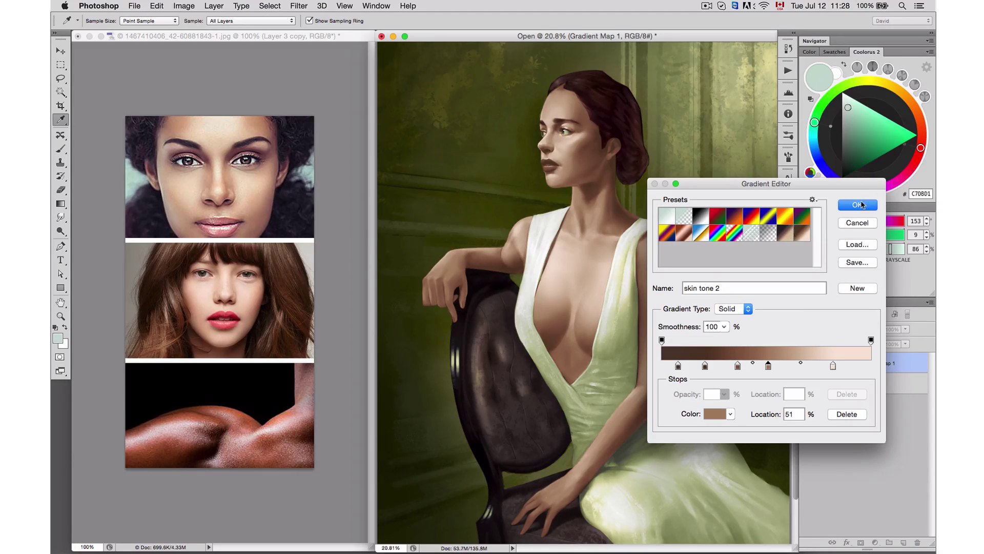
pyautogui.click(858, 205)
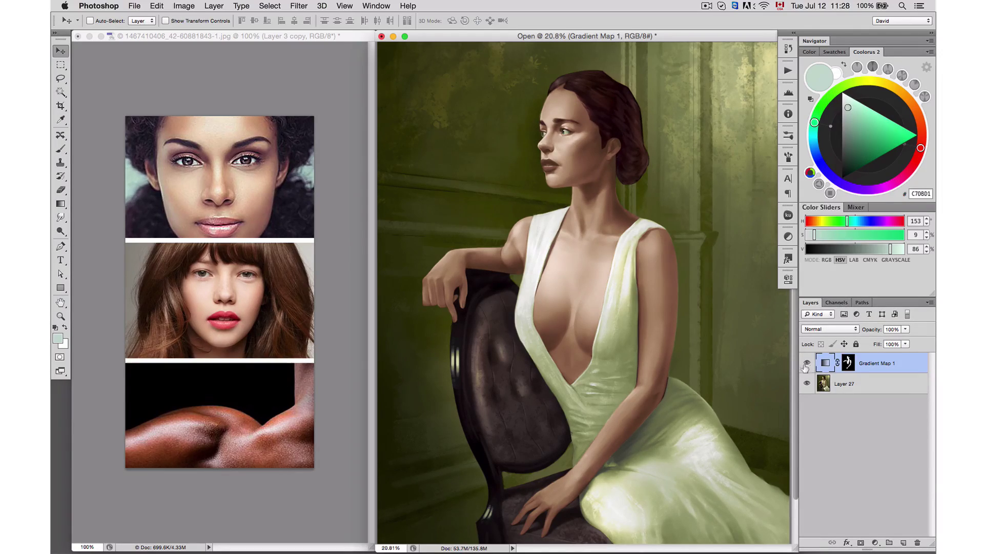
# - Hide Gradient Map 1, proof in greyscale, and add a Levels layer with output 0–139 and white input lowered
pyautogui.click(807, 363)
pyautogui.press('super+y')
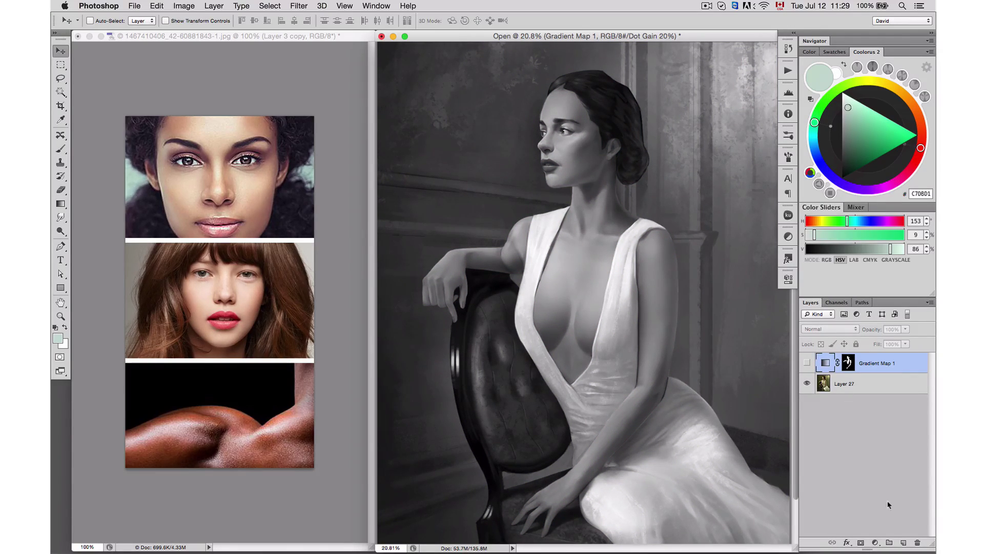
pyautogui.click(874, 541)
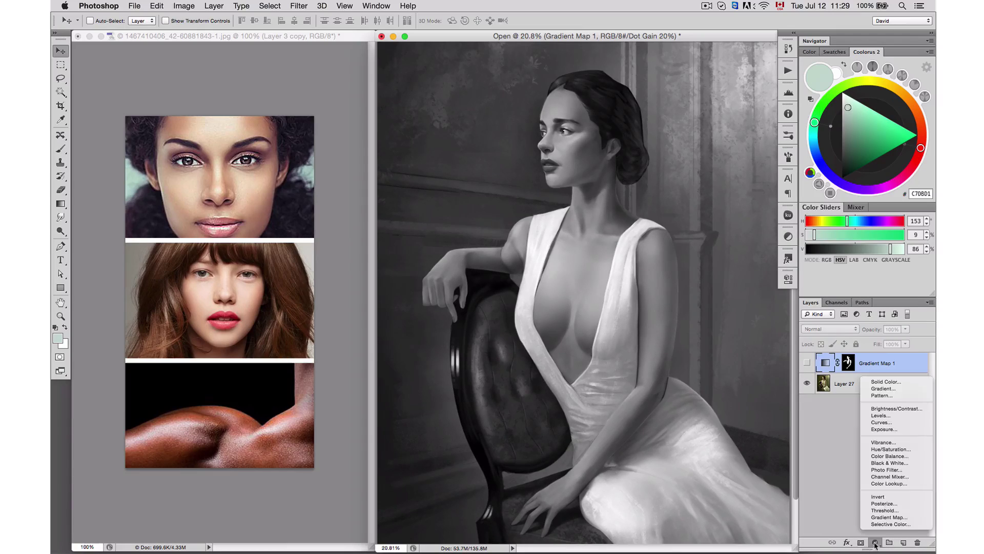
pyautogui.click(888, 416)
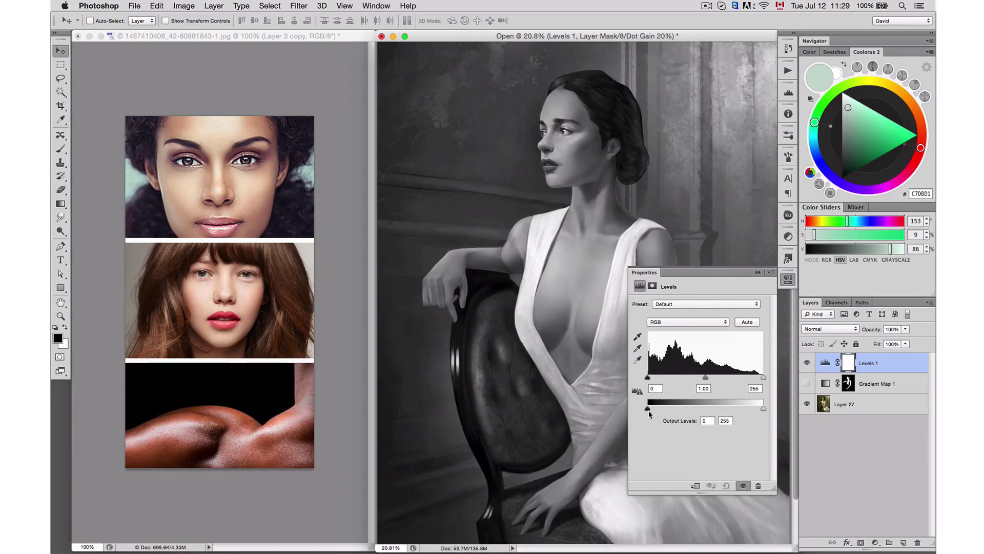
pyautogui.moveTo(764, 407); pyautogui.dragTo(714, 408)
pyautogui.moveTo(648, 378); pyautogui.dragTo(658, 381)
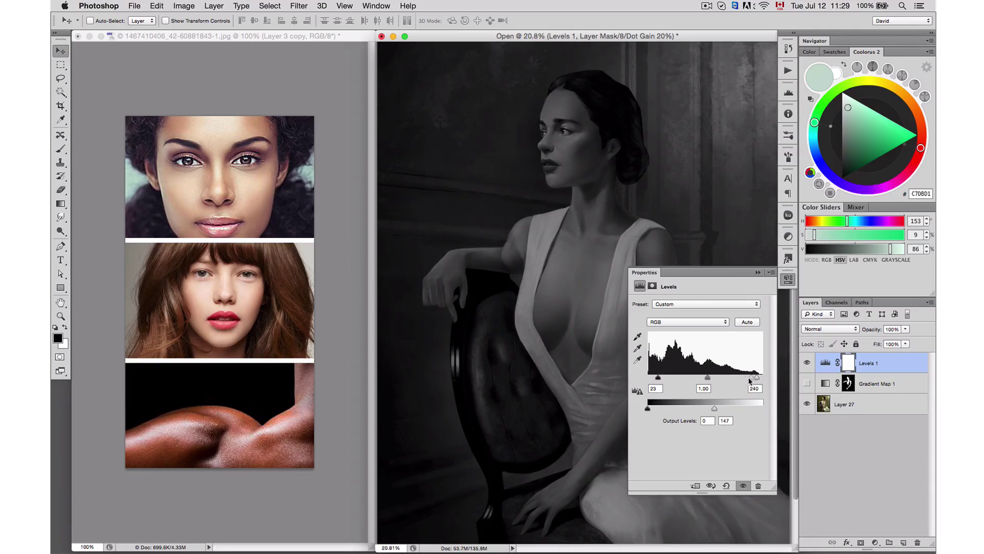
pyautogui.moveTo(748, 379); pyautogui.dragTo(743, 377)
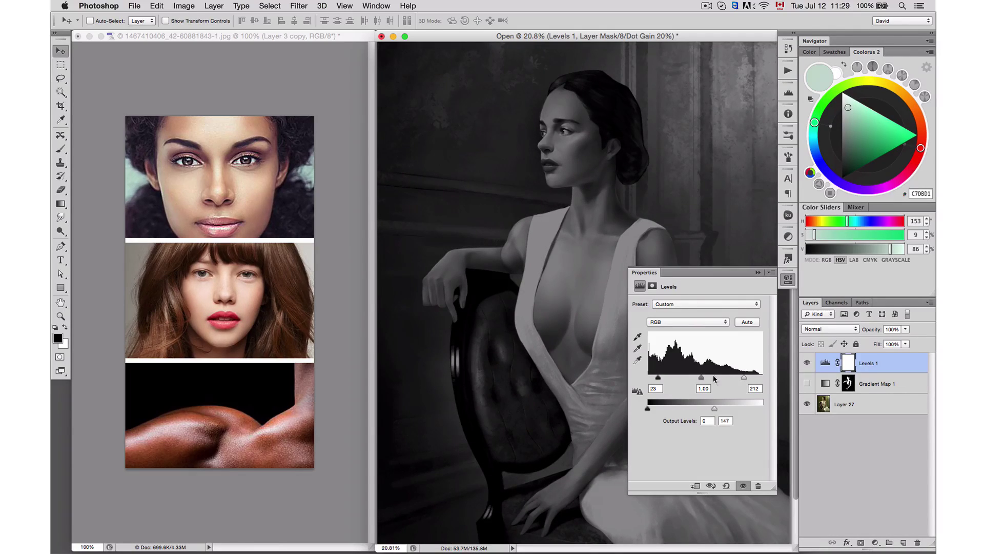
# - Copy Gradient Map 1's mask onto Levels 1, replacing it, and raise the black input to 38
pyautogui.moveTo(848, 383); pyautogui.dragTo(847, 363)
pyautogui.click(574, 198)
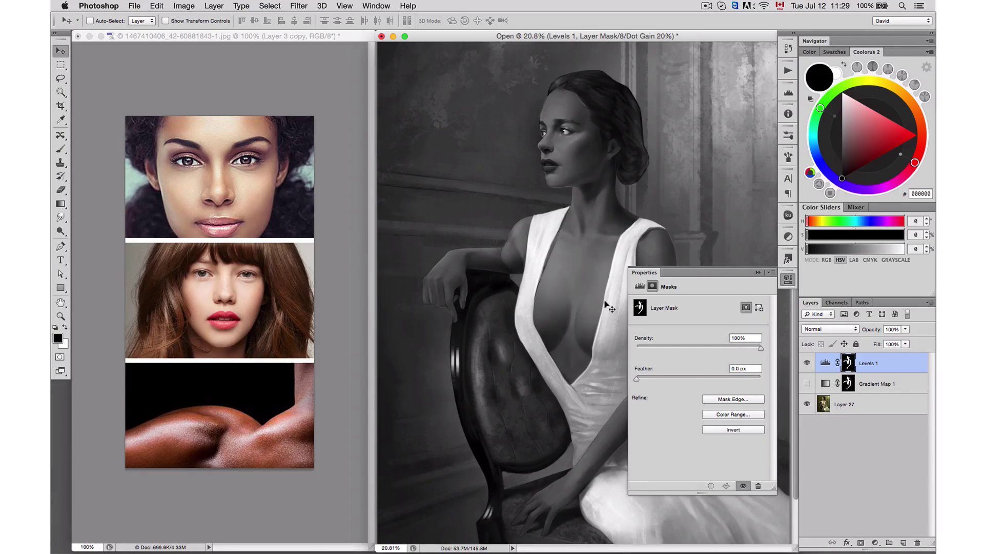
pyautogui.click(825, 362)
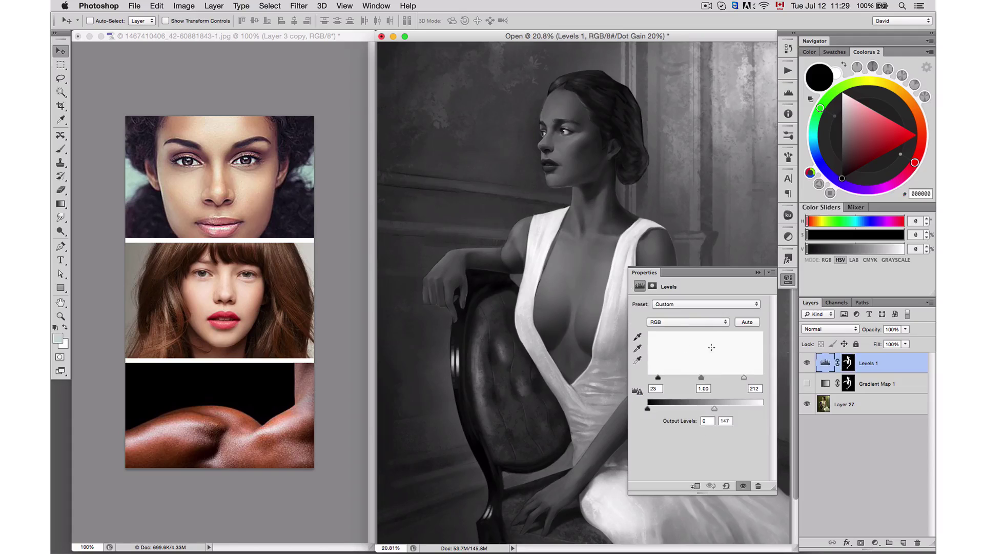
pyautogui.moveTo(664, 379); pyautogui.dragTo(704, 378)
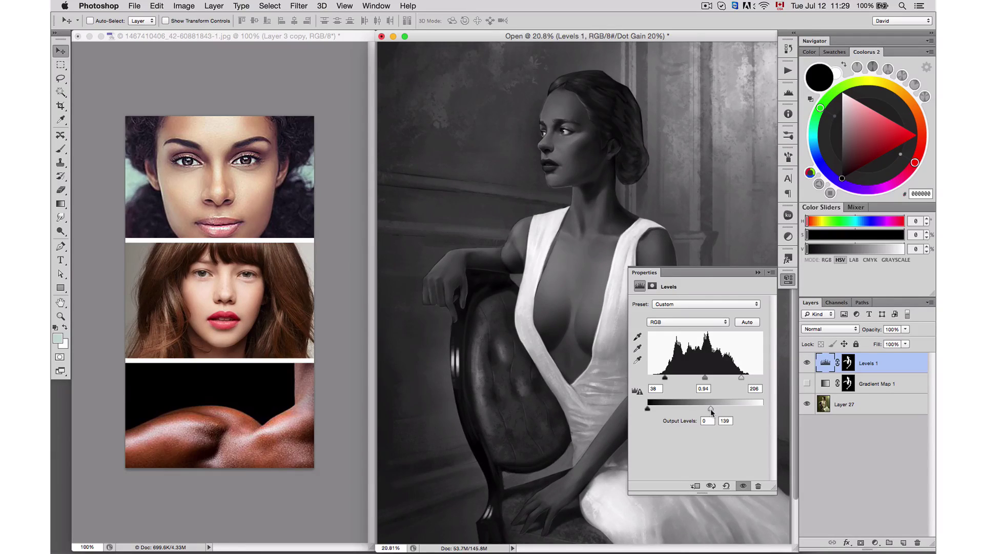
pyautogui.click(757, 272)
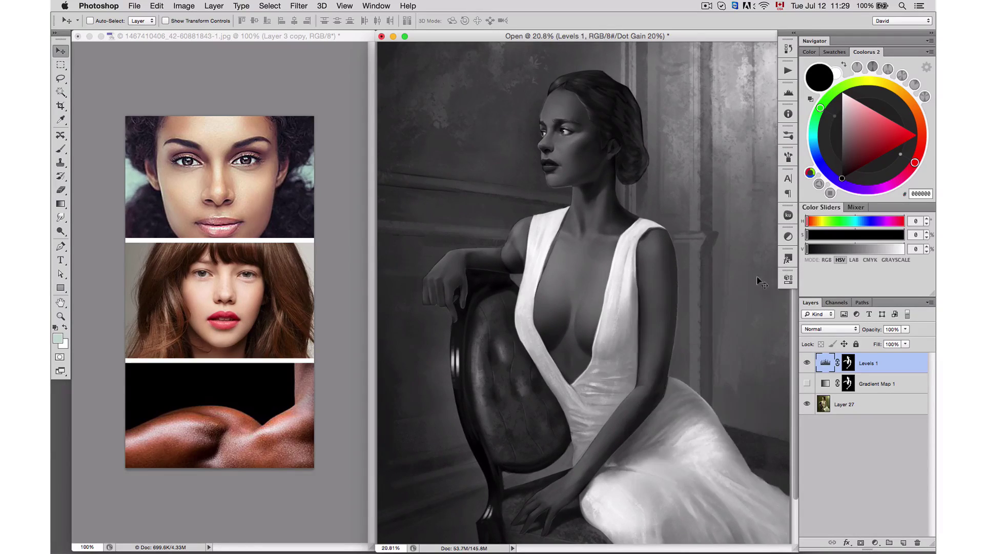
# - Turn off proof colours and move a visible Gradient Map 1 above Levels 1
pyautogui.press('super+y')
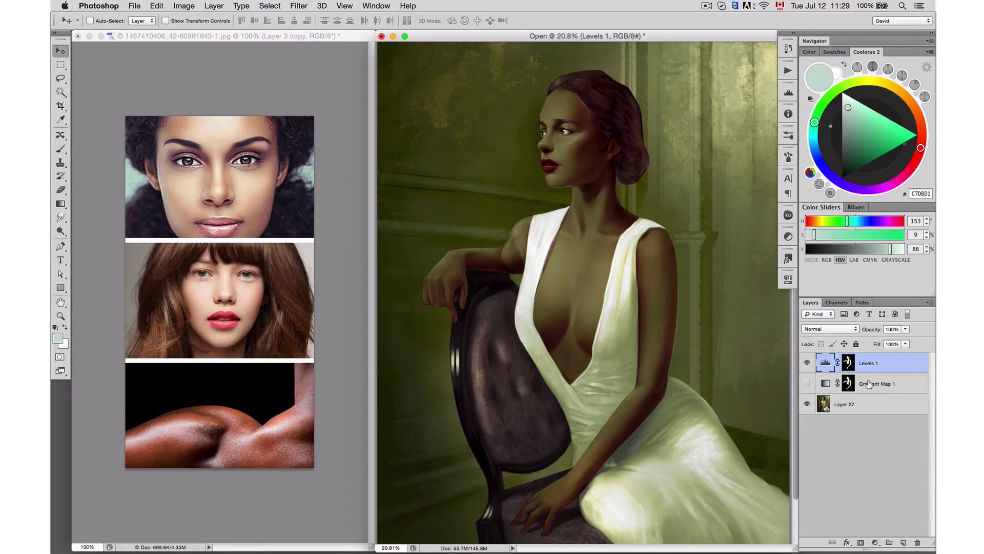
pyautogui.moveTo(871, 384); pyautogui.dragTo(890, 362)
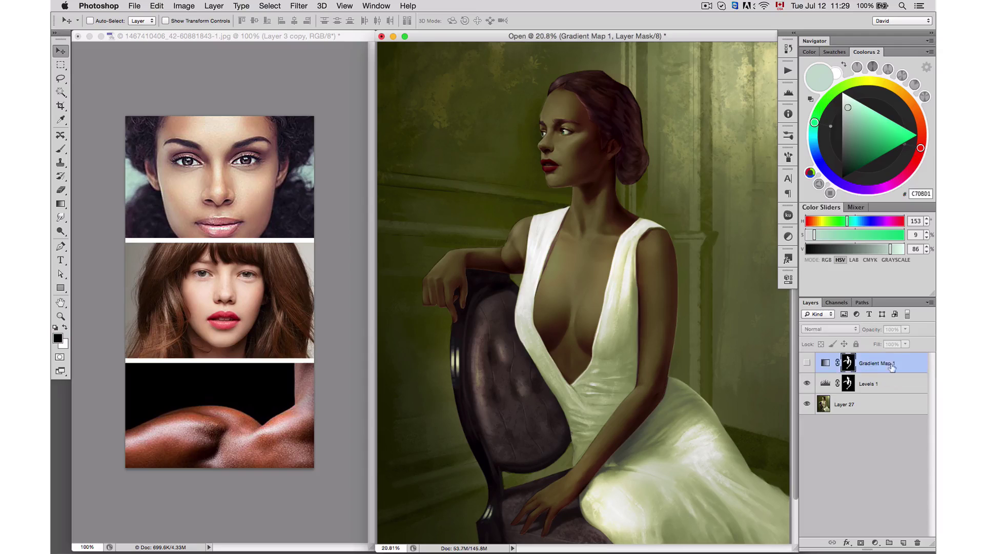
pyautogui.click(807, 363)
pyautogui.doubleClick(825, 362)
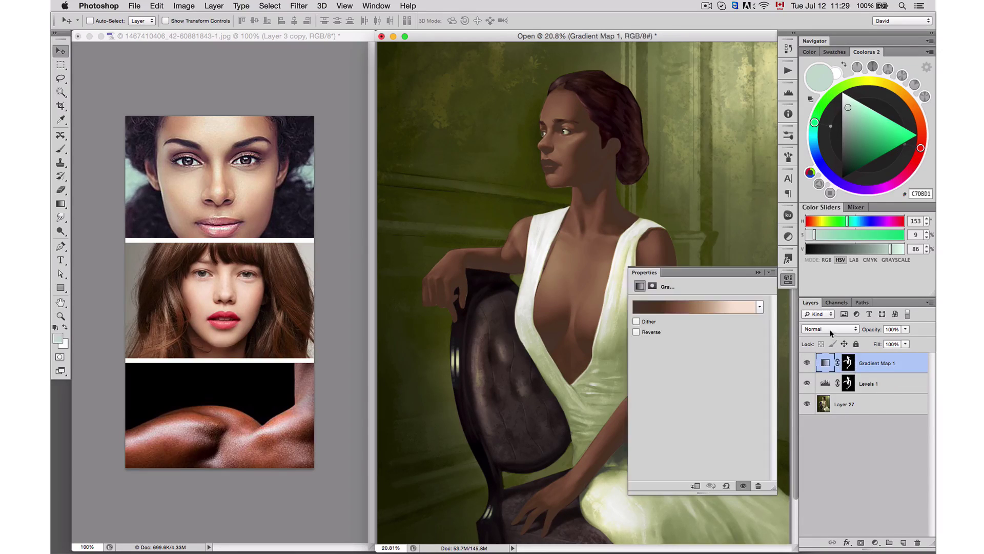
# - Rebuild the gradient from Black, White with sampled skin colours at 0%, 24%, 50% and 75%
pyautogui.click(687, 310)
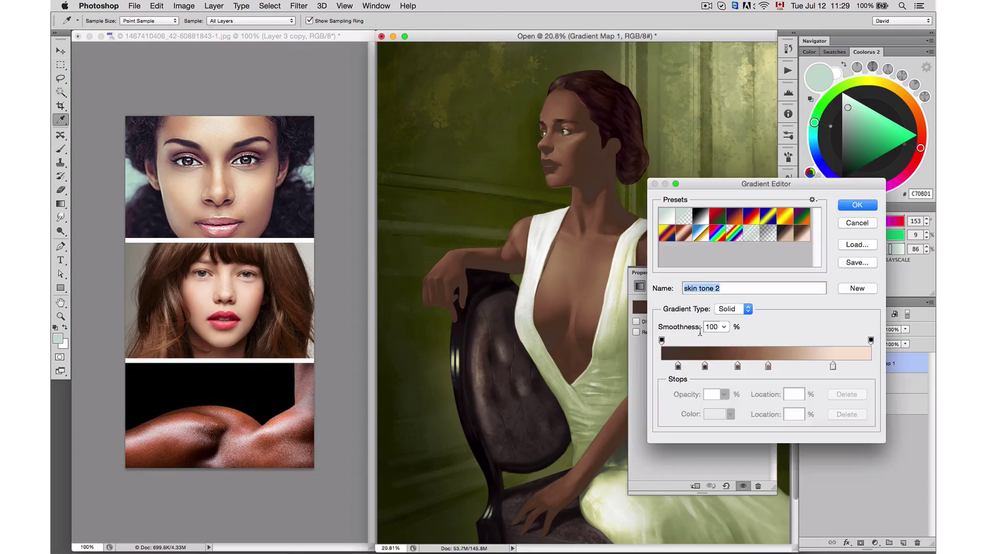
pyautogui.click(707, 215)
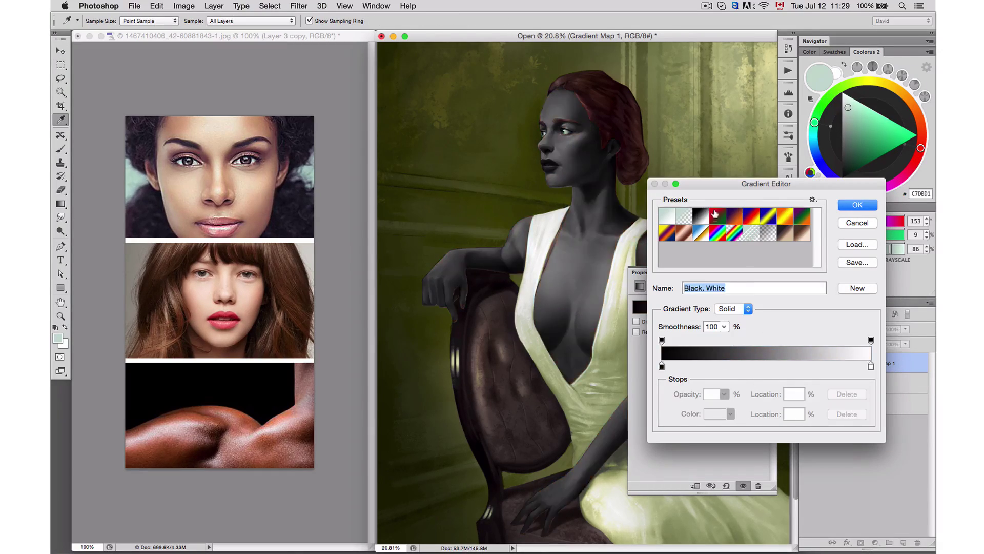
pyautogui.click(661, 366)
pyautogui.click(203, 447)
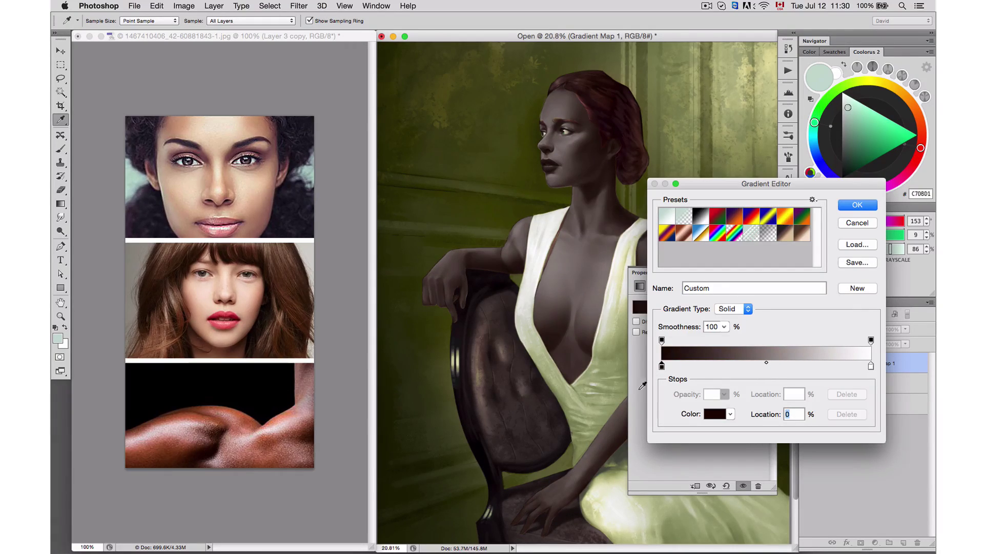
pyautogui.click(763, 364)
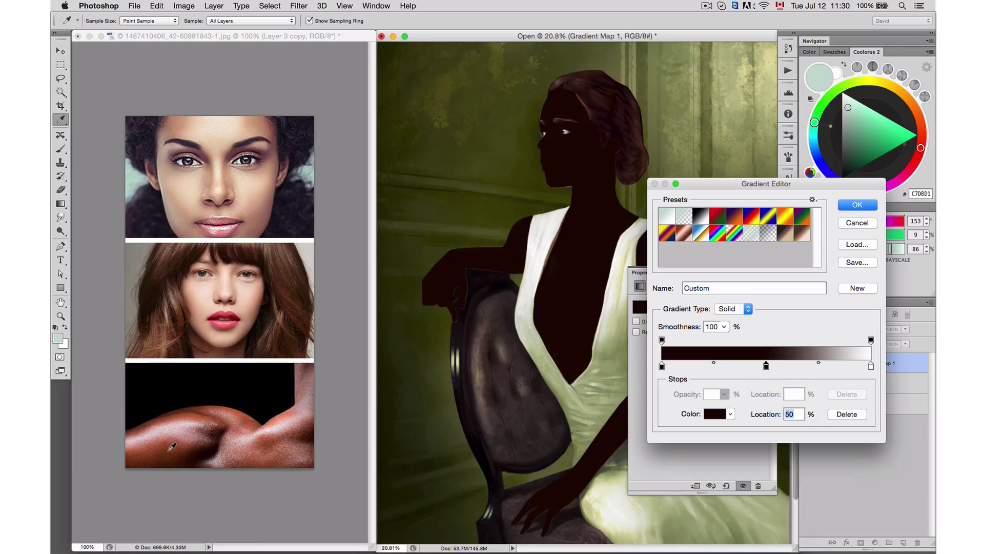
pyautogui.click(237, 420)
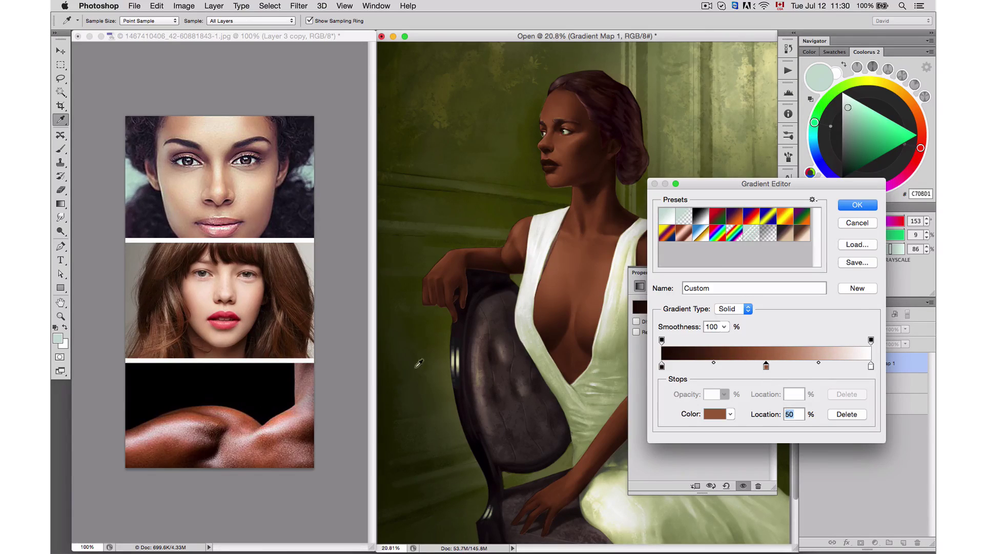
pyautogui.click(819, 366)
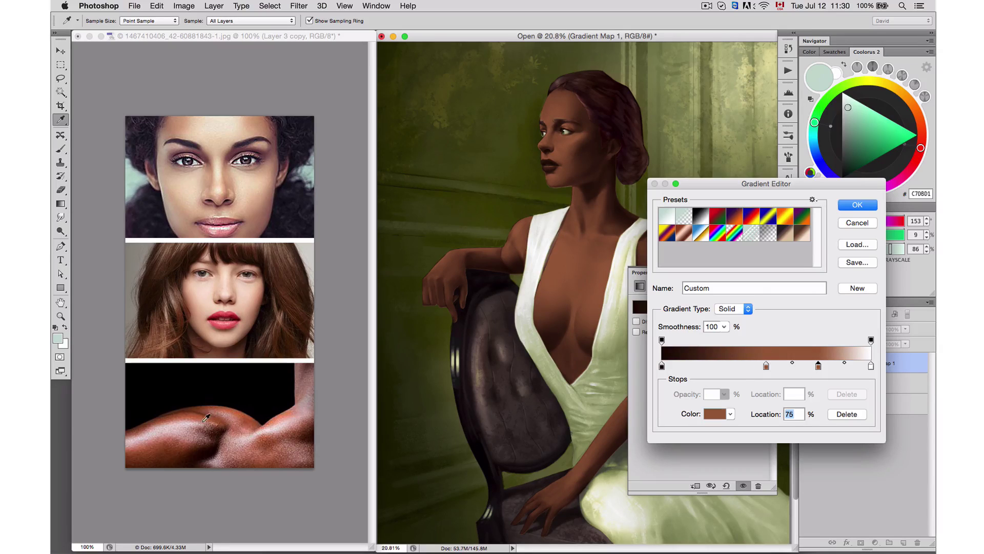
pyautogui.click(301, 405)
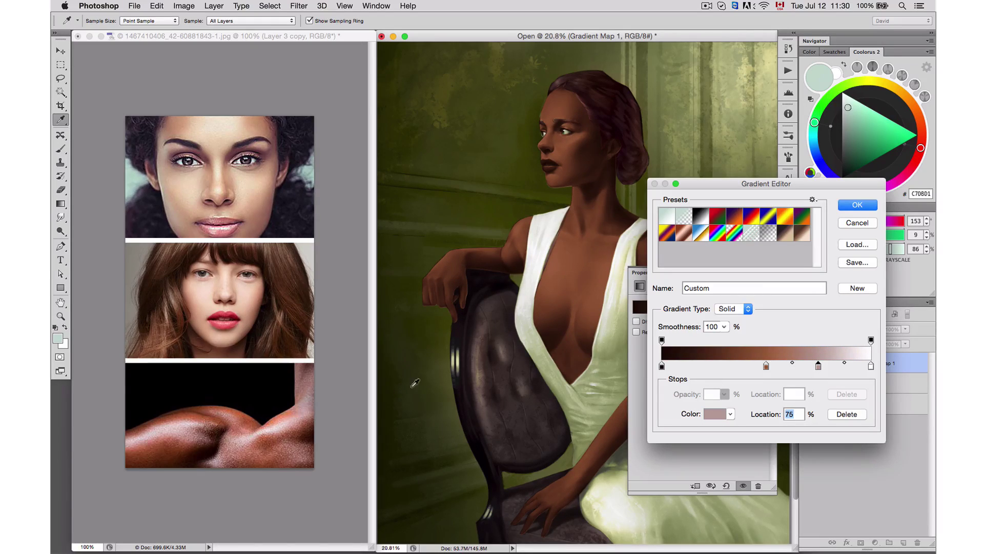
pyautogui.click(711, 366)
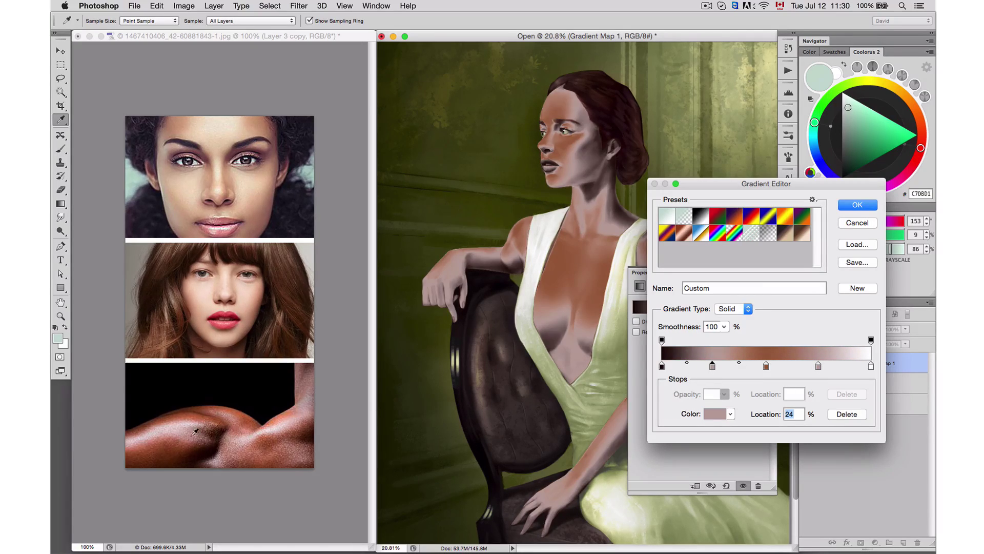
pyautogui.click(215, 429)
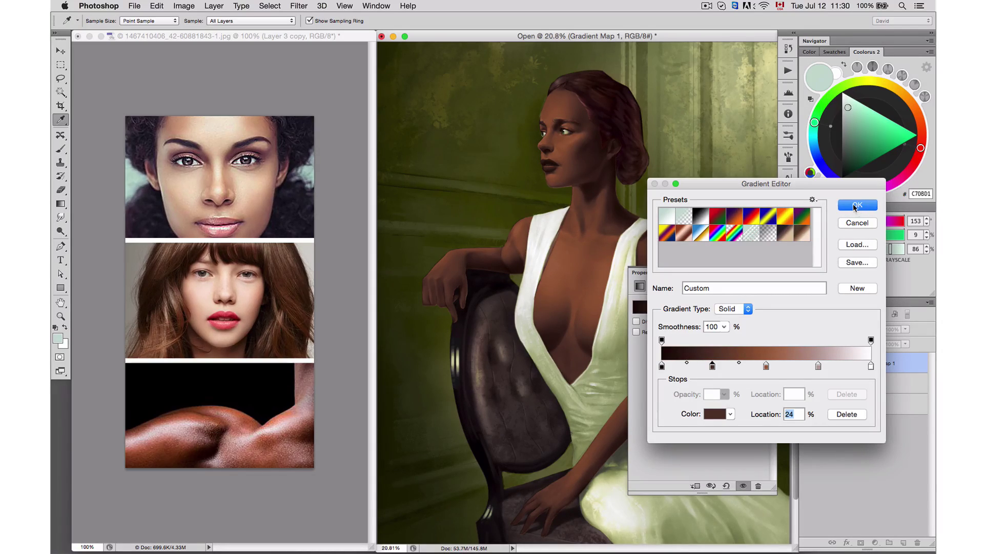
pyautogui.click(855, 206)
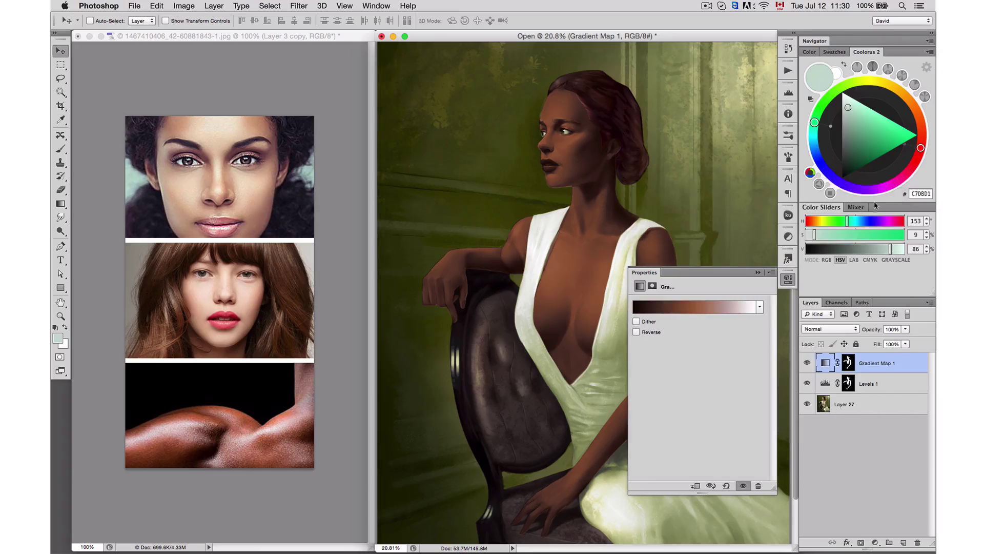
pyautogui.click(707, 310)
# - Slide the gradient's stops left, the middle stop to 56% and the lightest to about 70%
pyautogui.moveTo(712, 367)
pyautogui.mouseDown()
pyautogui.moveTo(744, 366)
pyautogui.moveTo(708, 366)
pyautogui.mouseUp()
pyautogui.moveTo(818, 366); pyautogui.dragTo(780, 366)
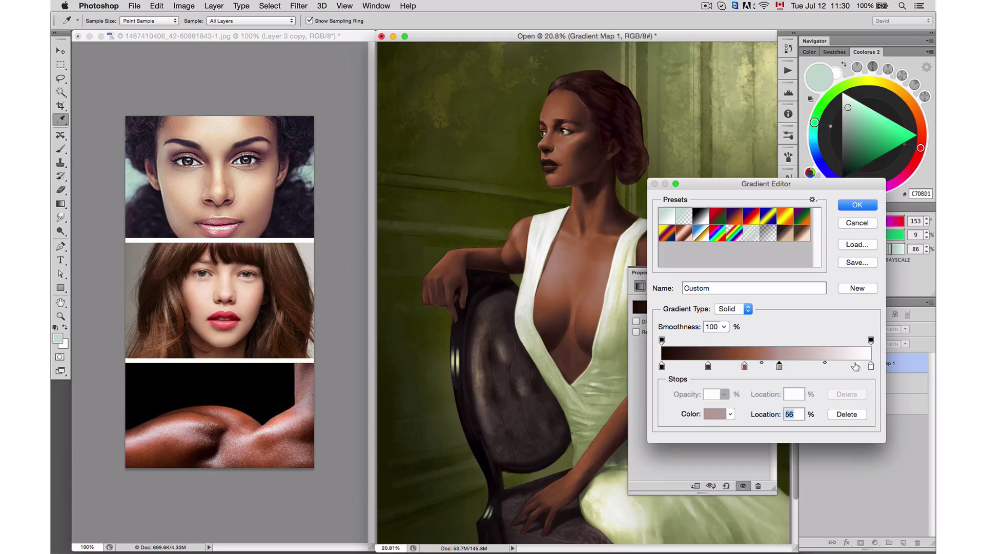
pyautogui.moveTo(871, 366); pyautogui.dragTo(768, 367)
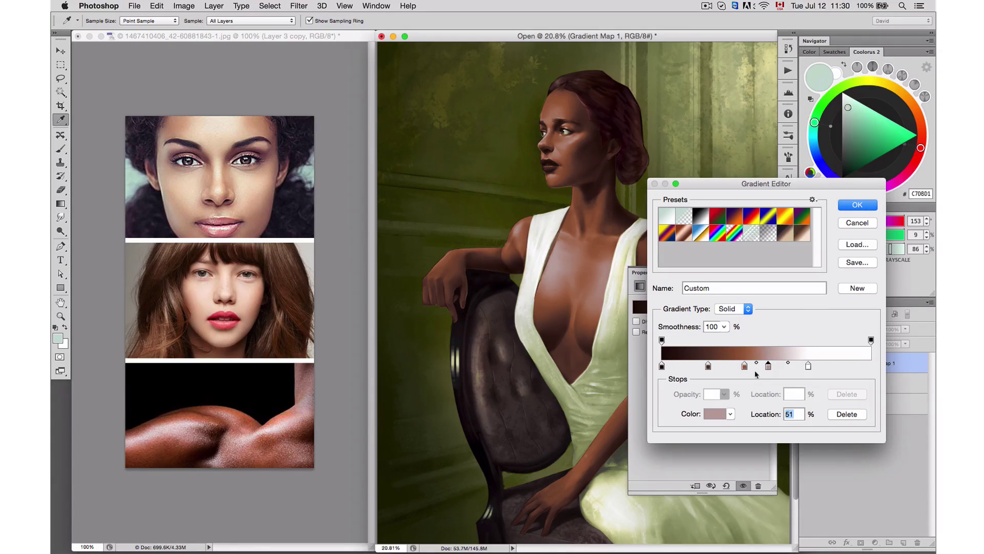
pyautogui.click(744, 366)
pyautogui.click(857, 204)
# - Close the Gradient Map properties and toggle Levels 1's visibility to compare lighter and darker skin
pyautogui.press('v')
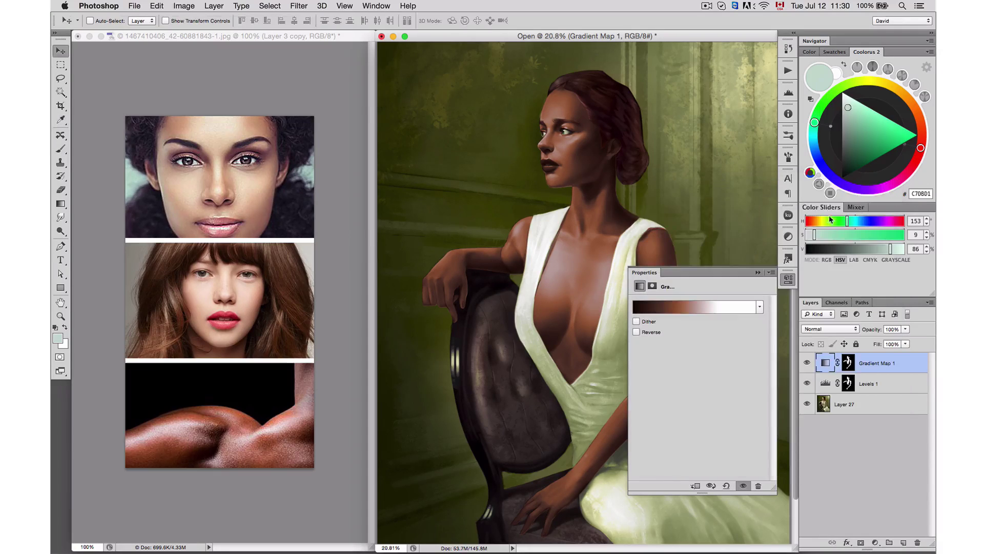
pyautogui.click(757, 272)
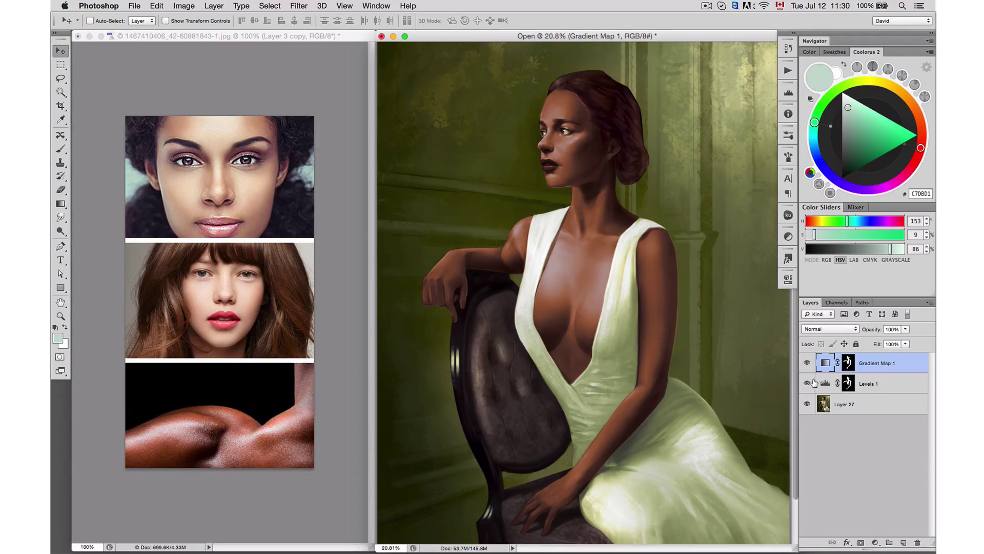
pyautogui.click(806, 383)
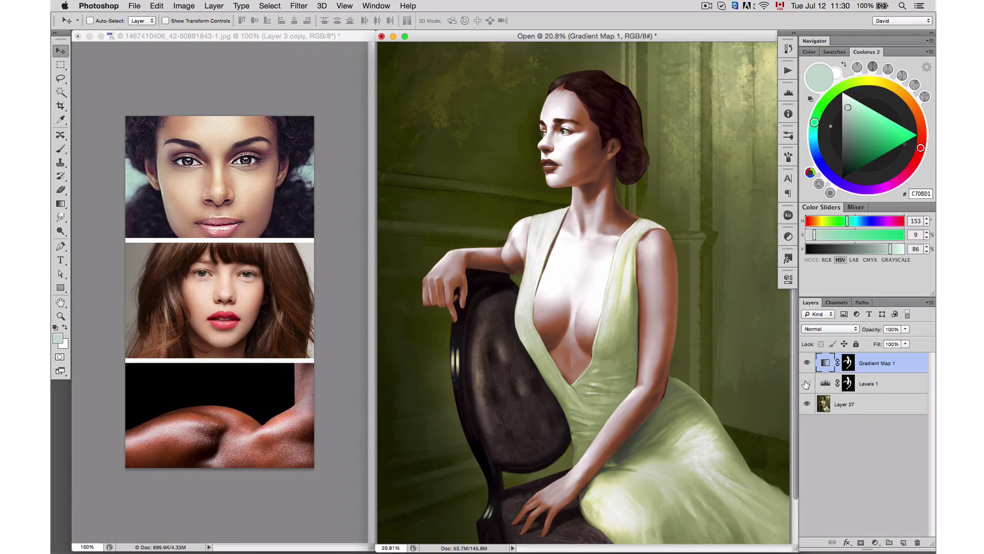
pyautogui.click(806, 384)
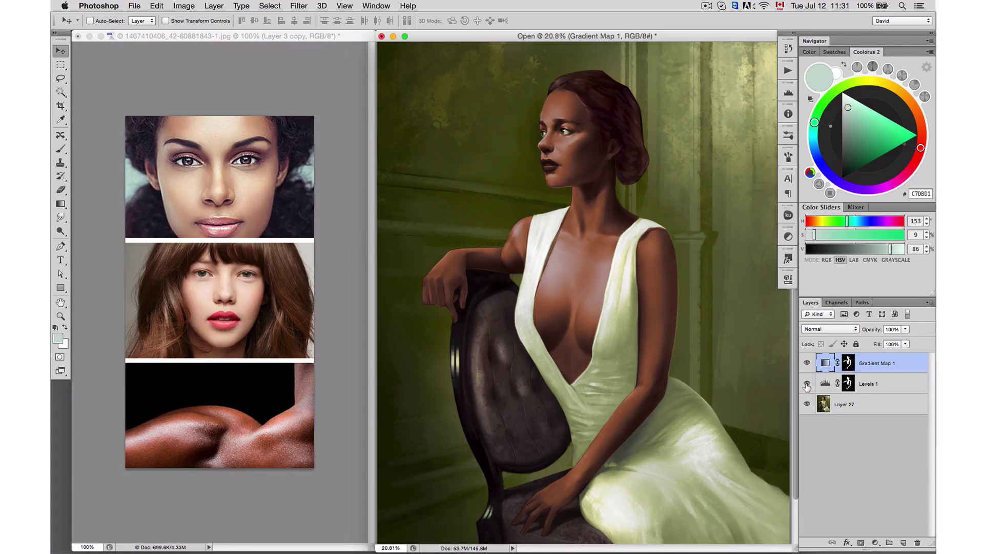
pyautogui.click(807, 383)
# - Switch Gradient Map 1 to the saved 'skin tone green 1' preset and view the painting full-screen
pyautogui.doubleClick(824, 363)
pyautogui.click(669, 309)
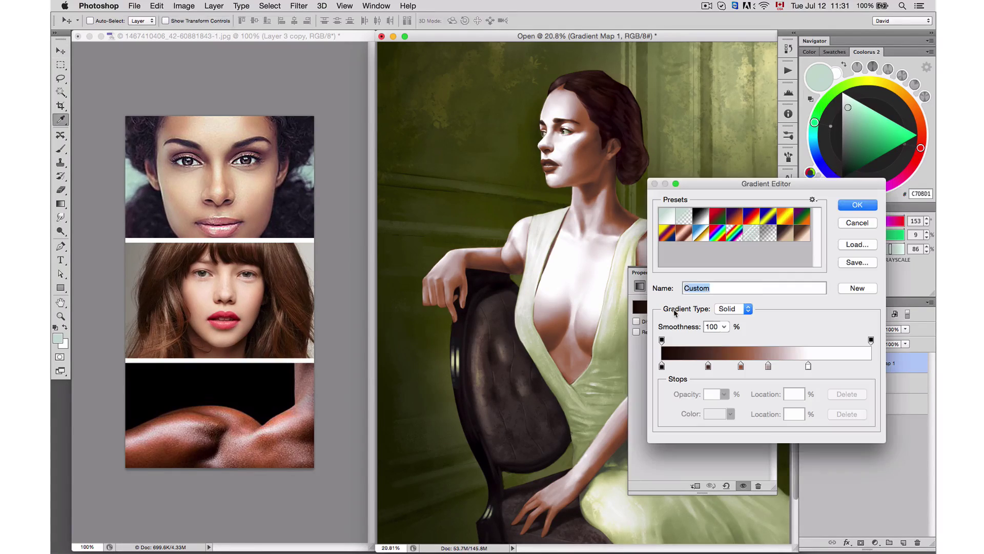
pyautogui.click(801, 234)
pyautogui.click(786, 234)
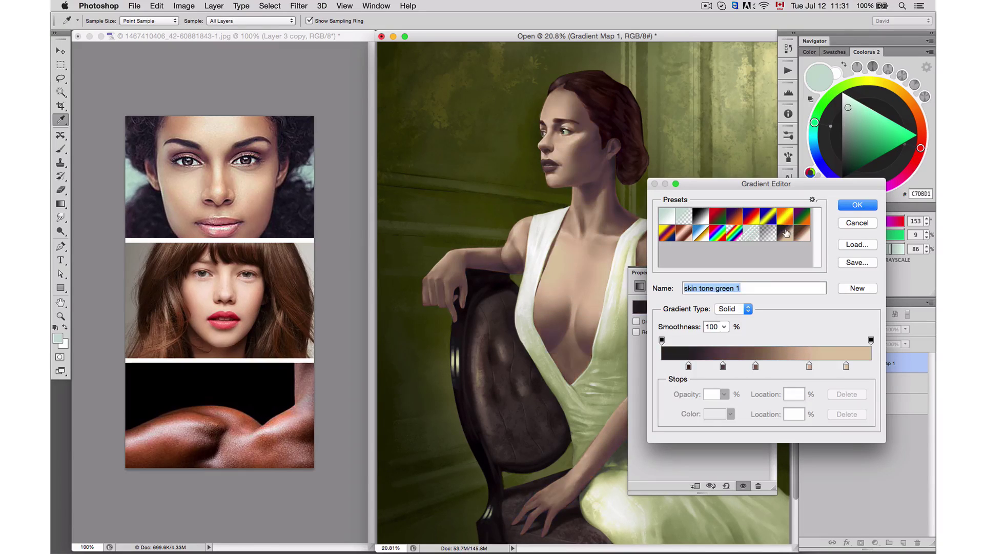
pyautogui.click(857, 204)
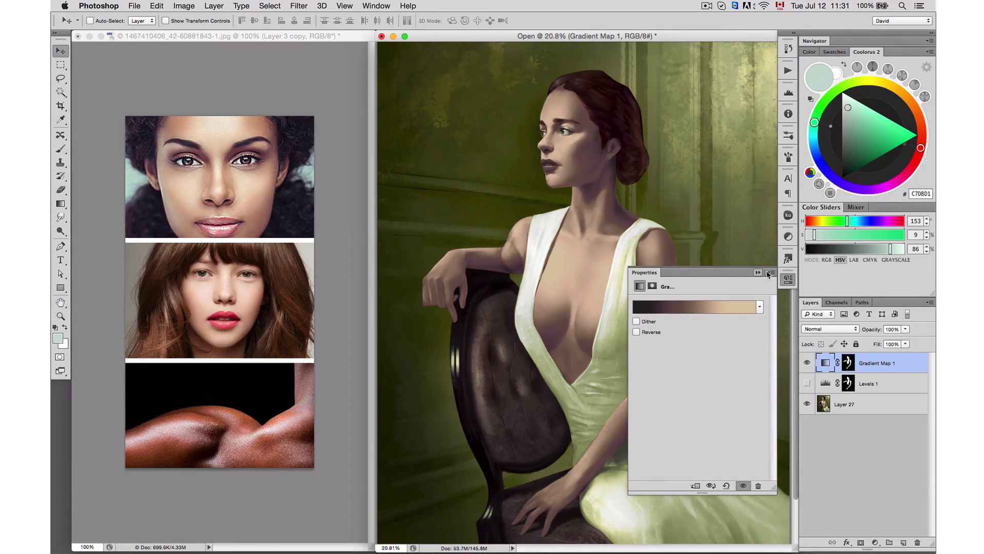
pyautogui.click(789, 279)
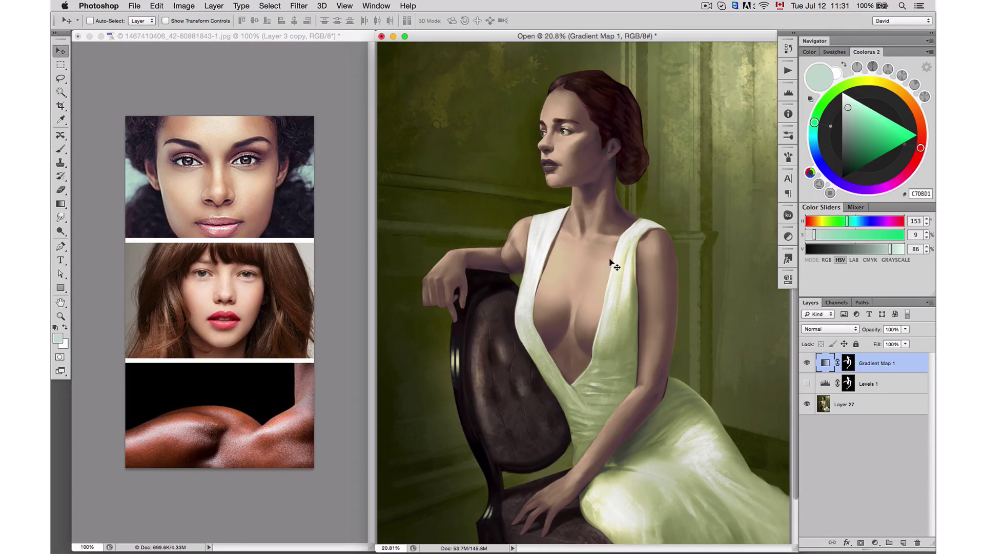
pyautogui.press('f')
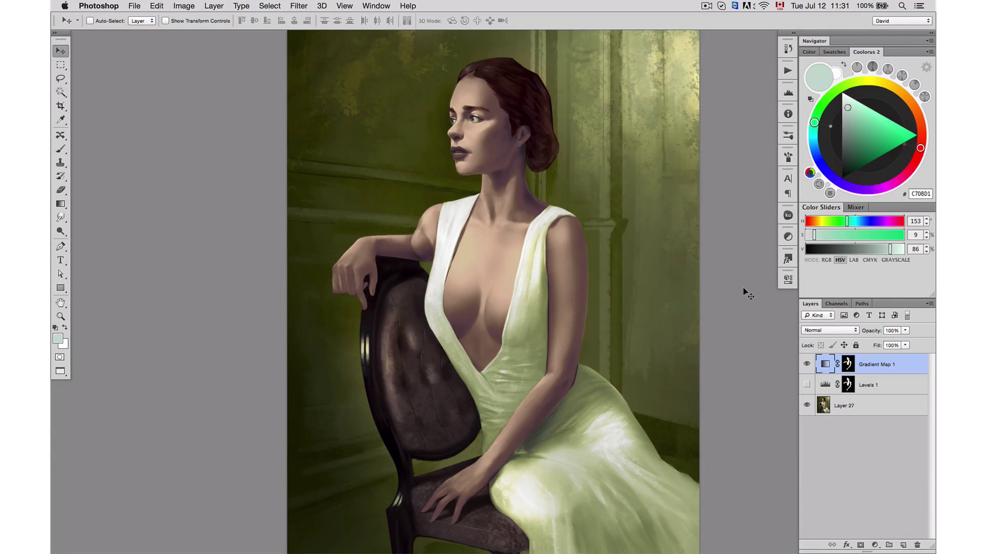